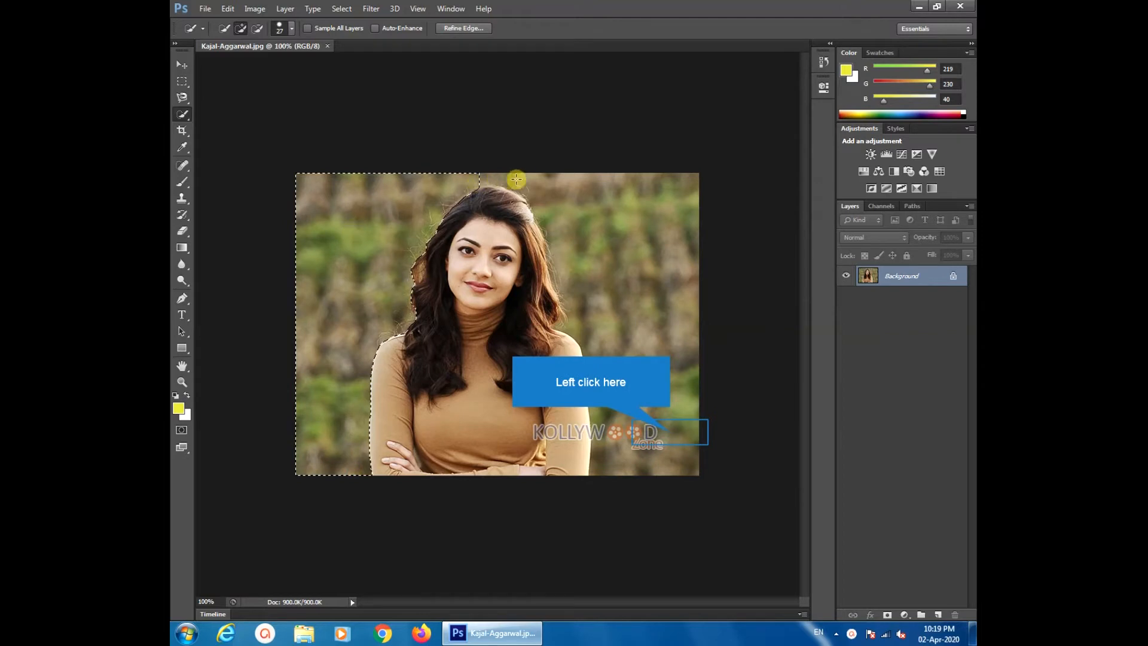
- Finish the Quick Selection of the background around the woman, subtracting the hair edge on the right side of her head
left_click(670, 432)
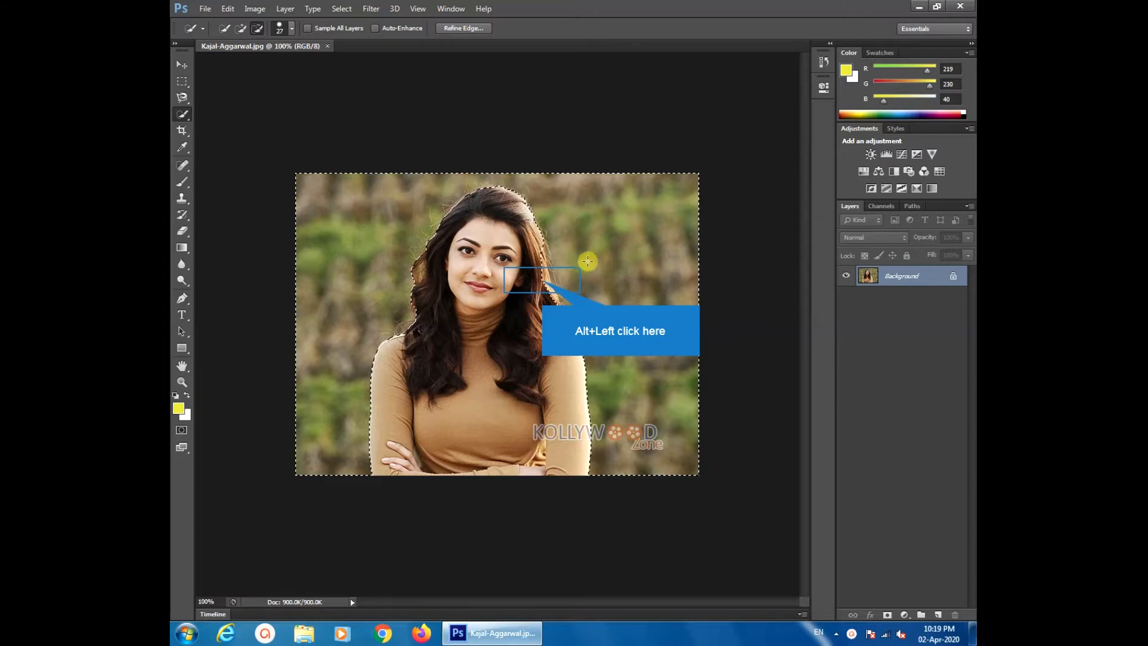
left_click(542, 279, "alt")
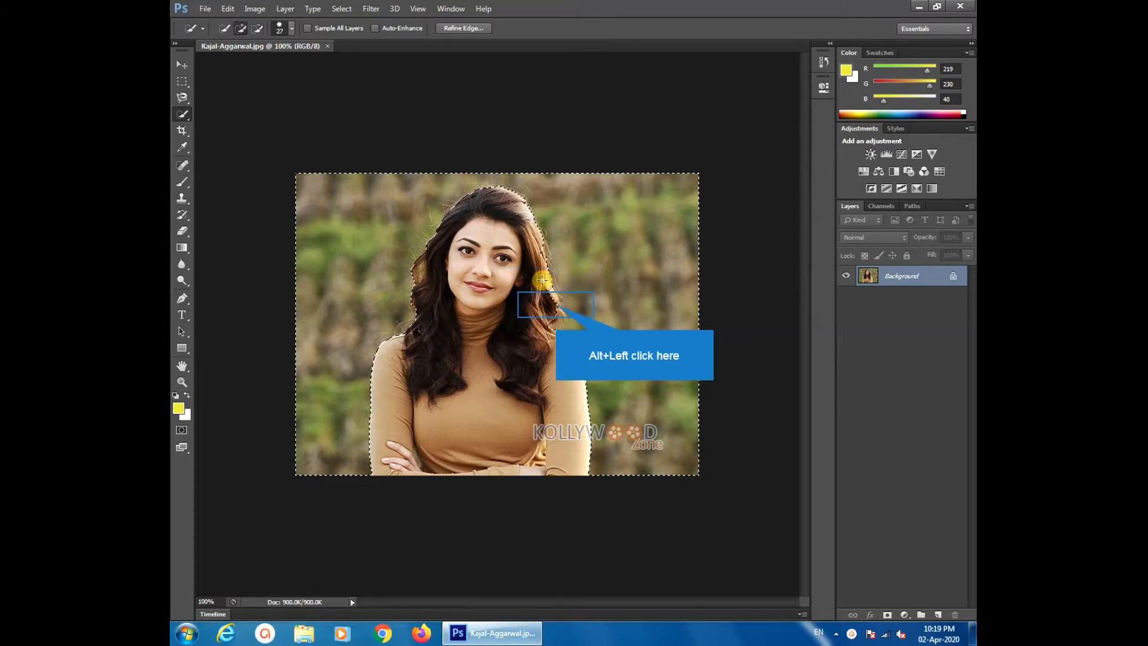
left_click(564, 303)
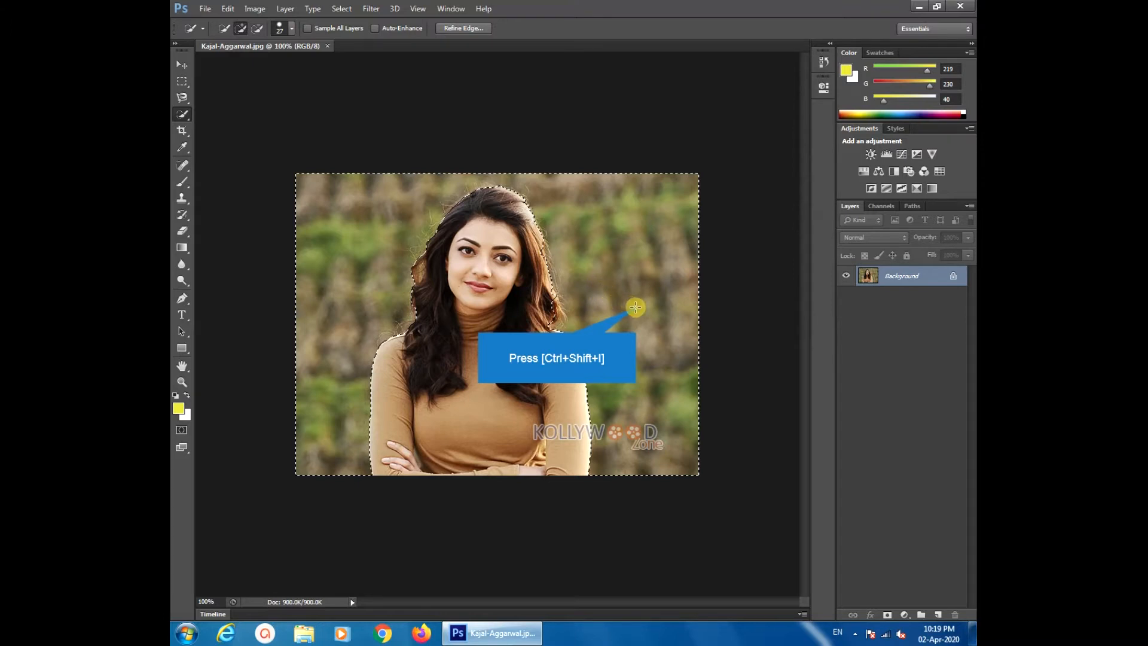
- Invert the selection to the woman and add a layer mask that hides the background
key("ctrl+shift+i")
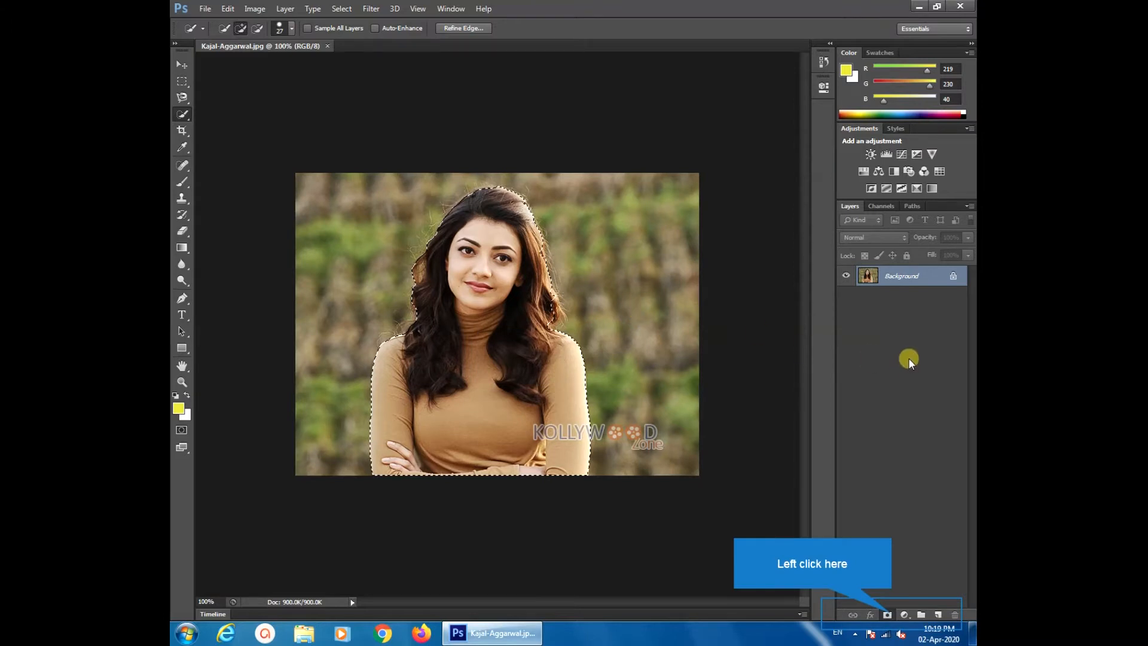
left_click(888, 614)
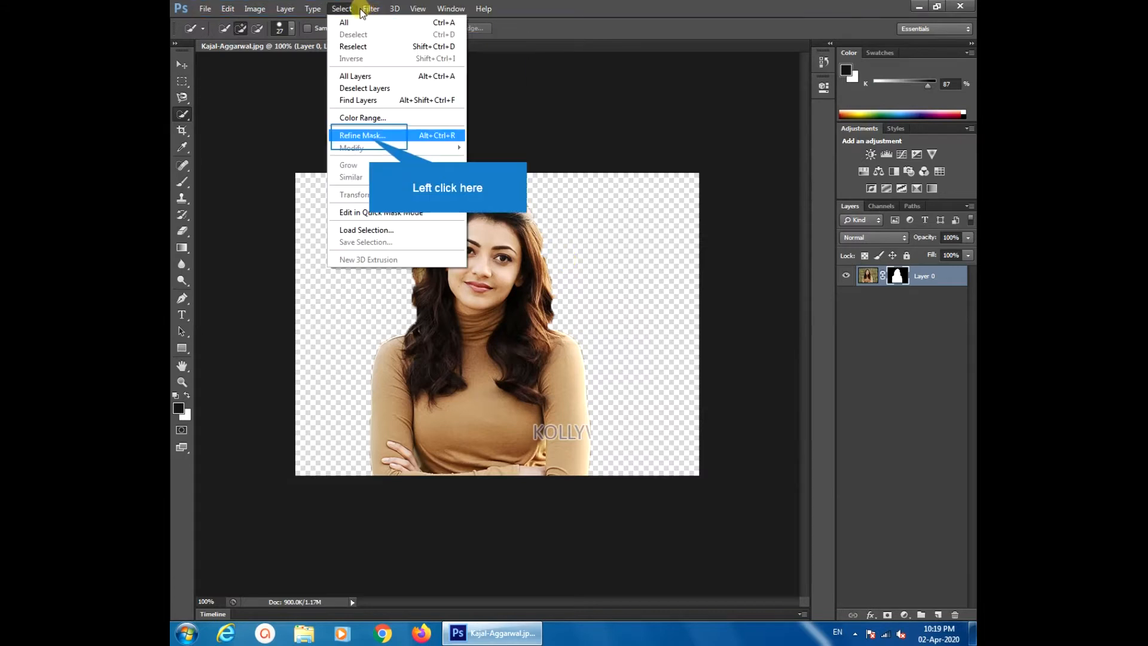
- Start Refine Mask on the layer mask and set its preview view to On Black
left_click(369, 137)
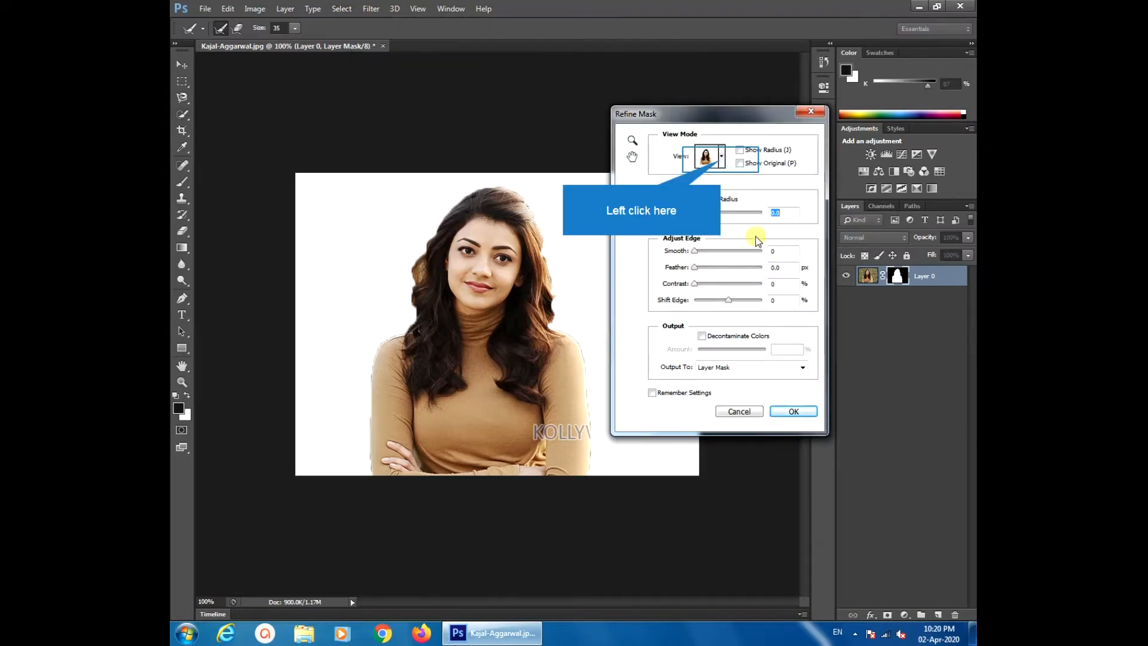
left_click(721, 159)
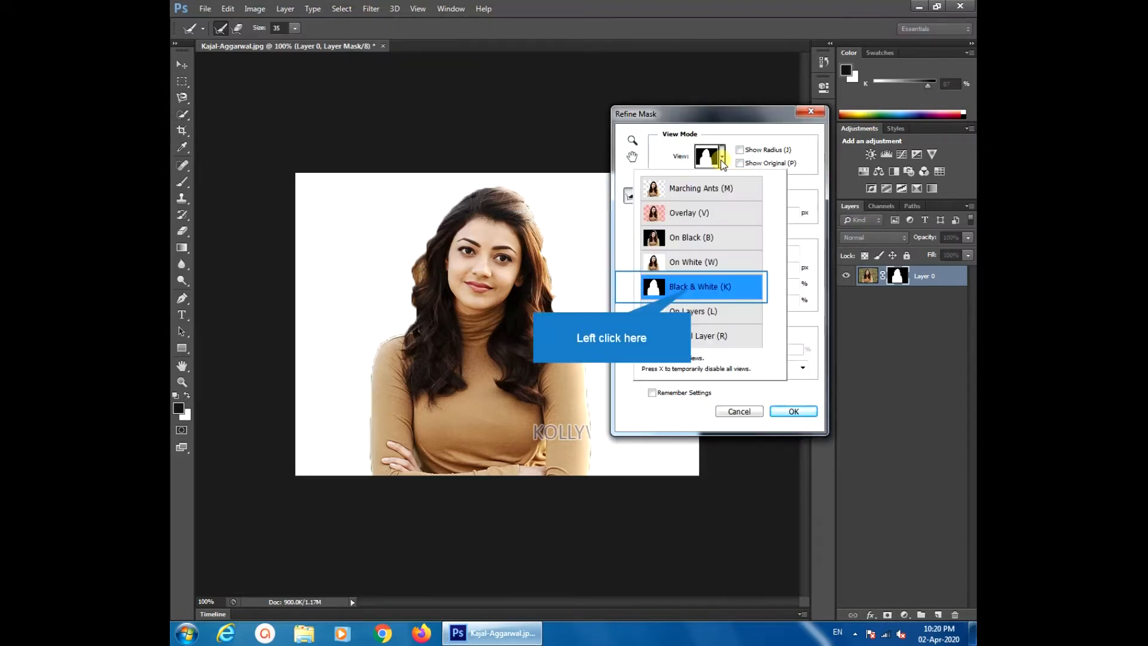
left_click(691, 287)
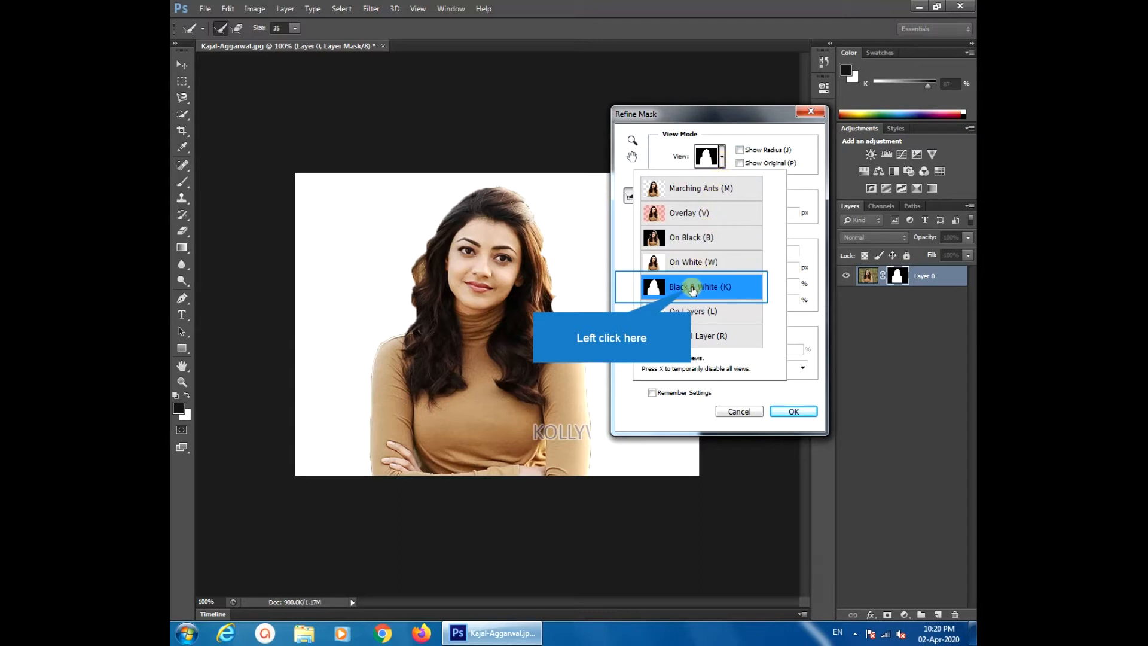
left_click(695, 239)
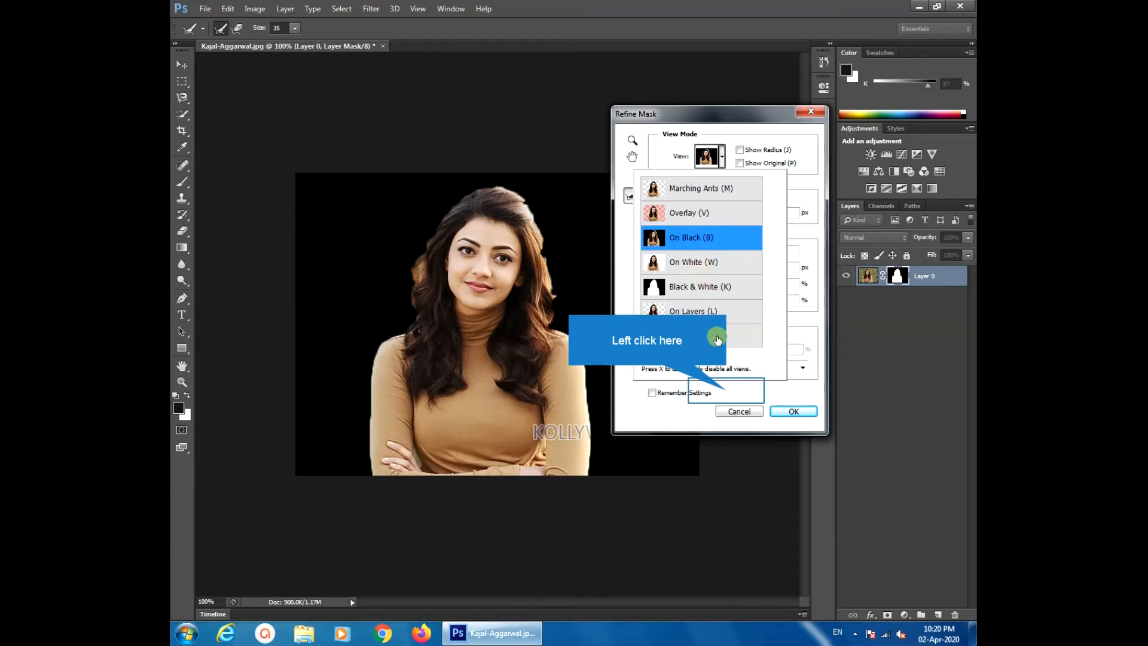
left_click(727, 394)
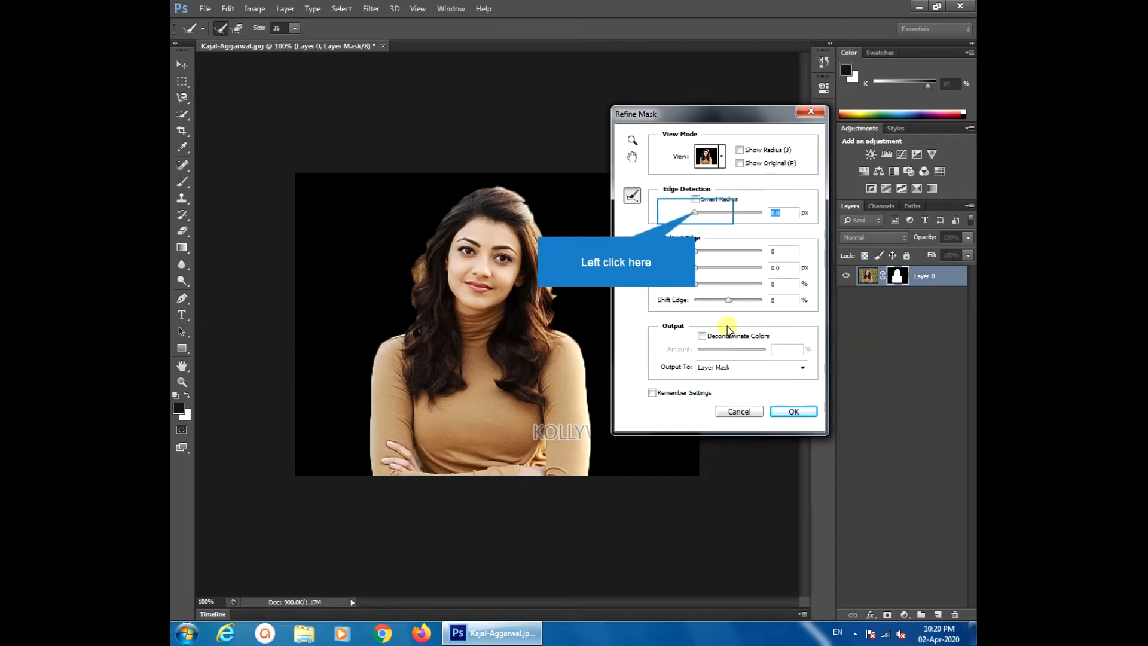
- Enable Smart Radius for the mask's edge detection and set the radius to 1.9 px
left_click(696, 213)
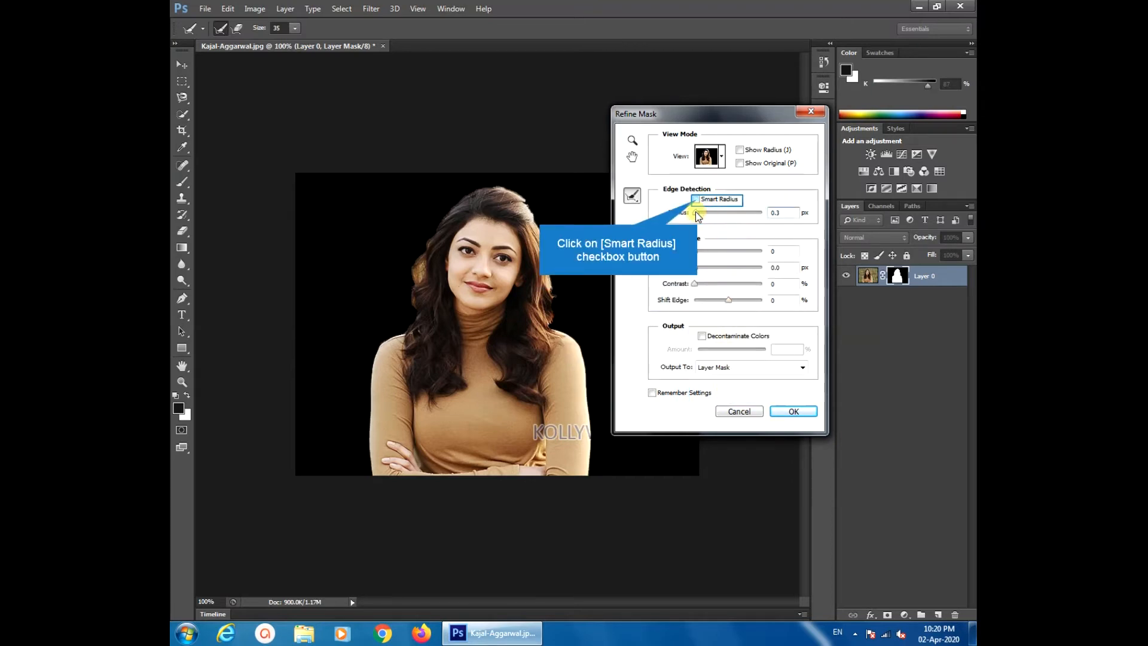
left_click(696, 200)
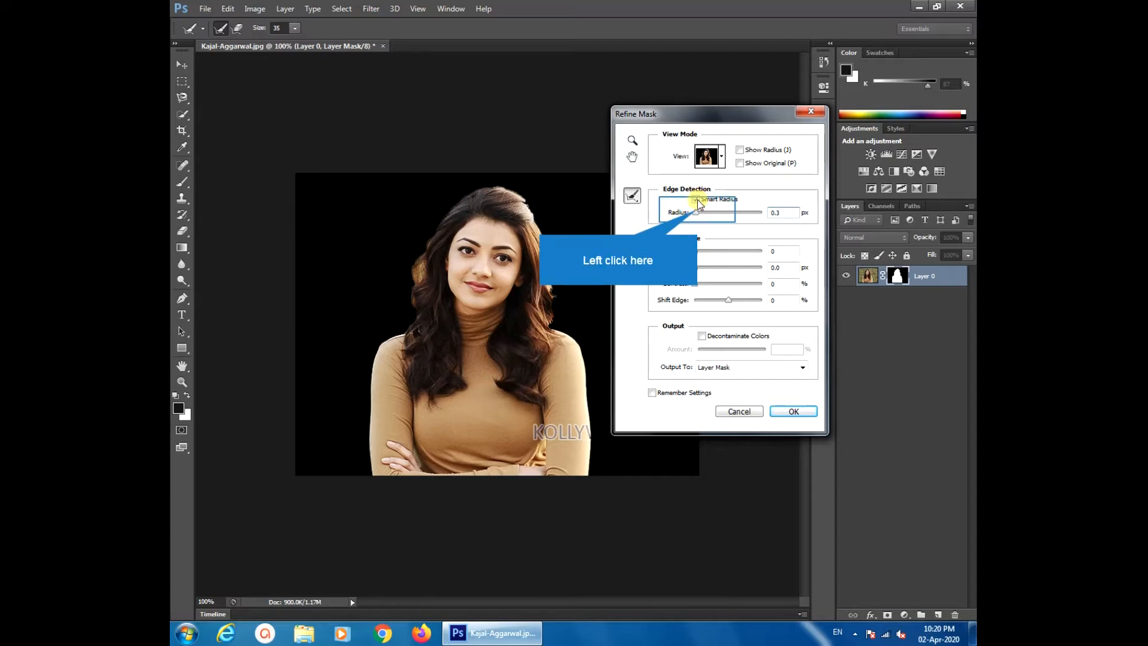
left_click_drag(698, 213, 708, 212)
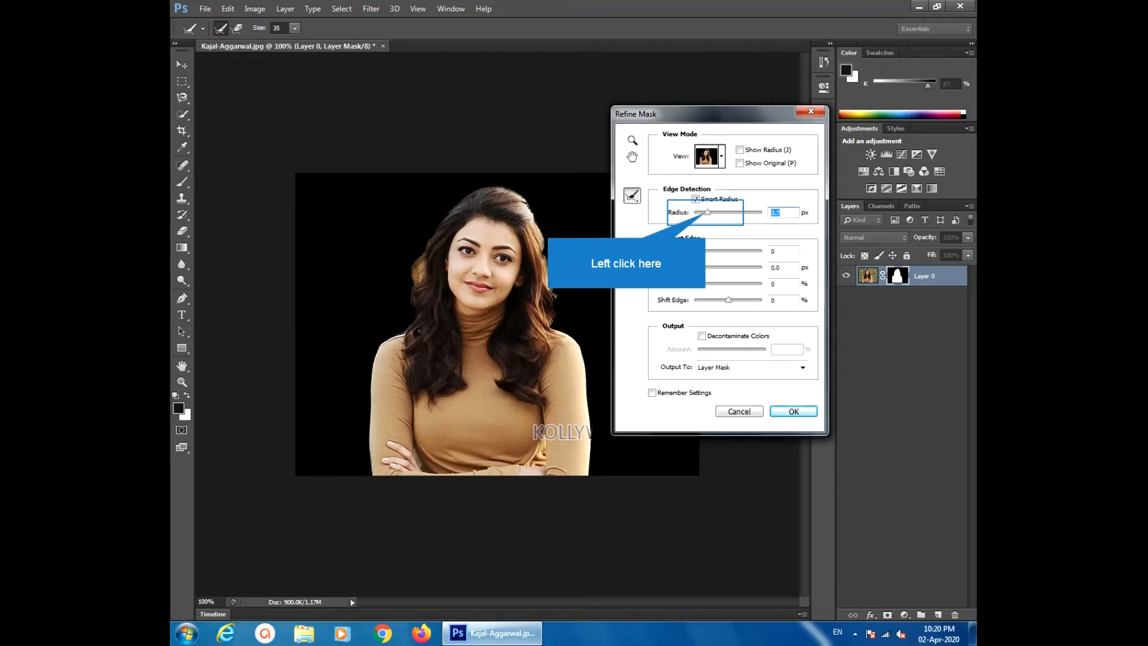
left_click_drag(708, 213, 701, 220)
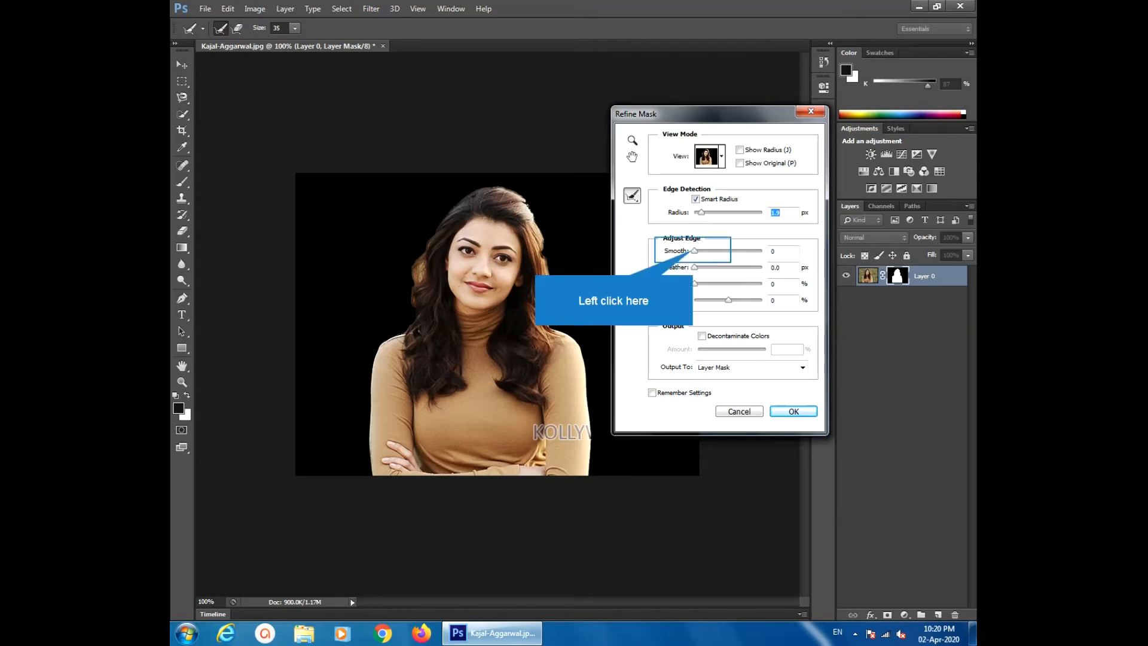
- Adjust the mask edge to a Smooth value of 34 and a Feather of 2.8 px
left_click_drag(694, 251, 716, 263)
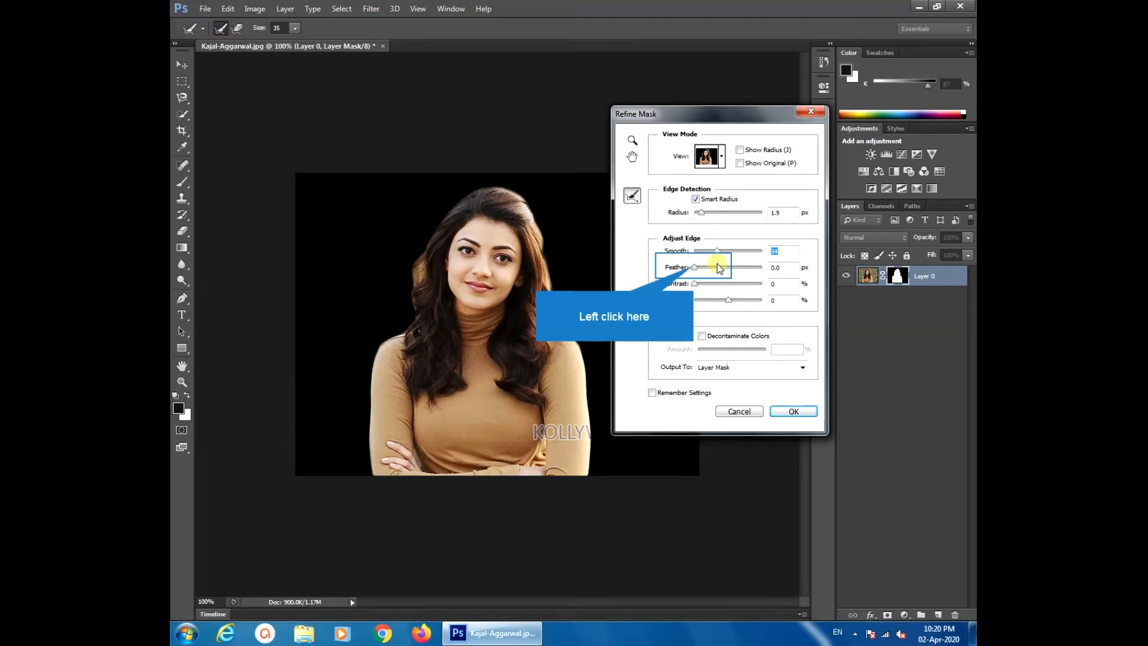
left_click_drag(693, 267, 712, 269)
left_click(710, 266)
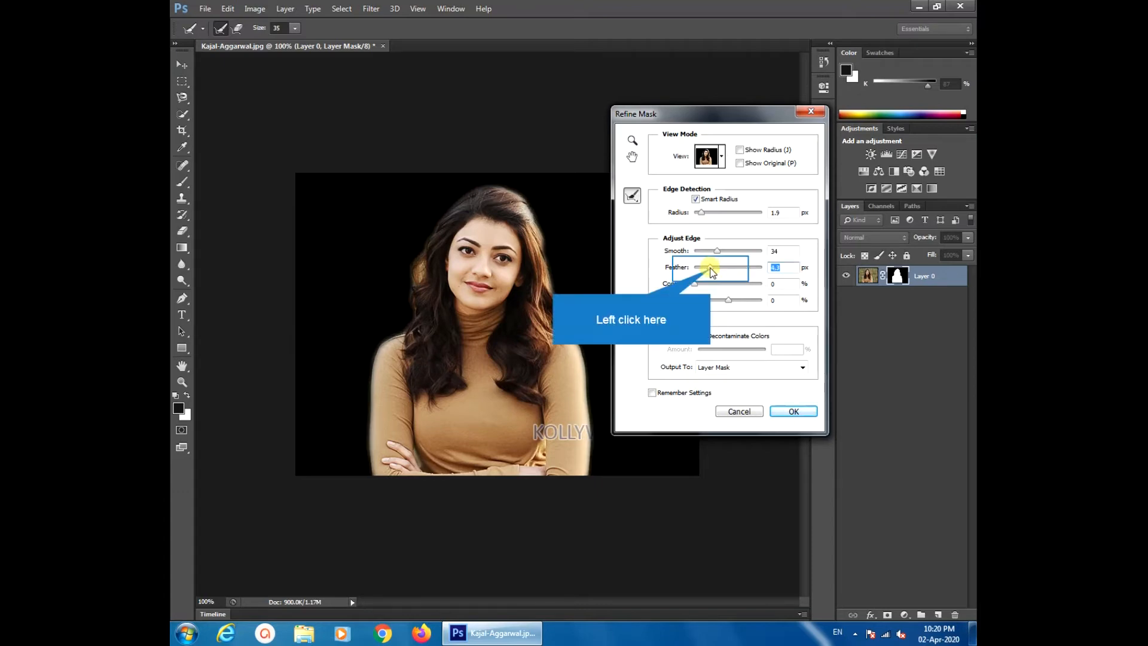
mouse_move(711, 270)
left_mouse_down()
mouse_move(737, 276)
mouse_move(715, 282)
left_mouse_up()
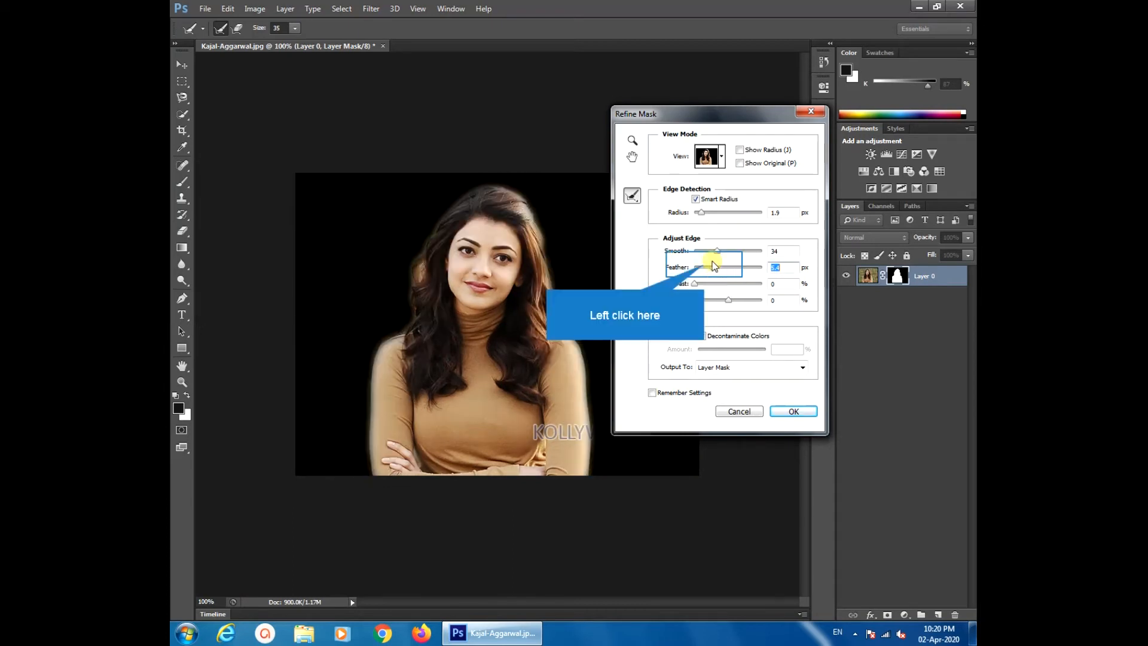
left_click_drag(708, 268, 701, 264)
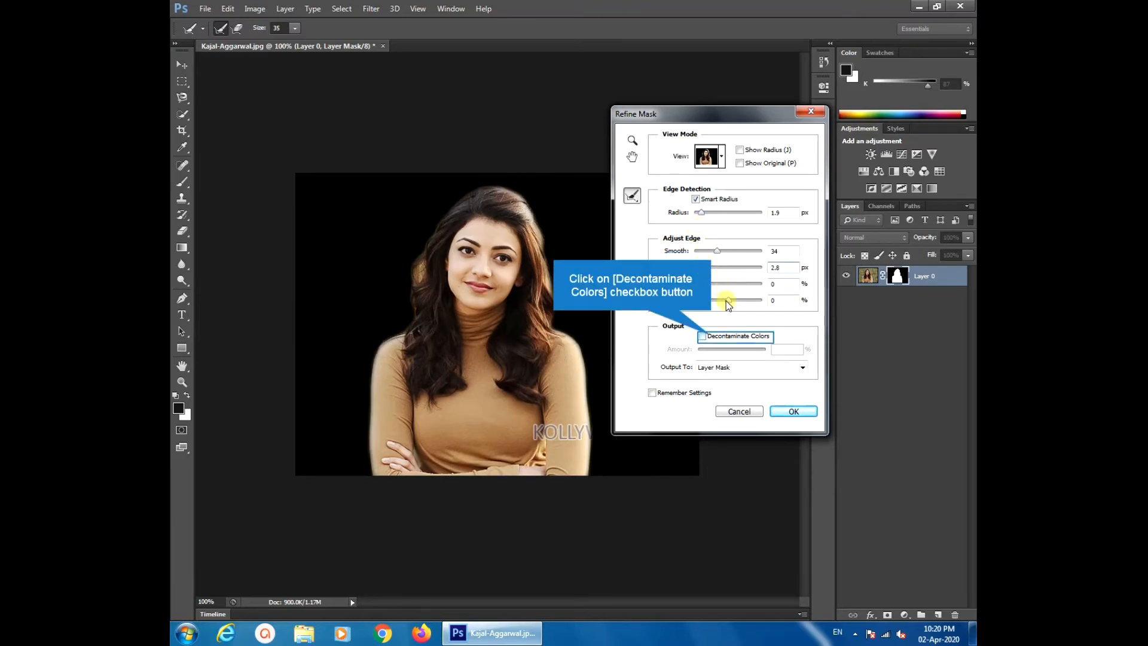
- Enable Decontaminate Colors with New Layer with Layer Mask as the mask output
left_click(713, 338)
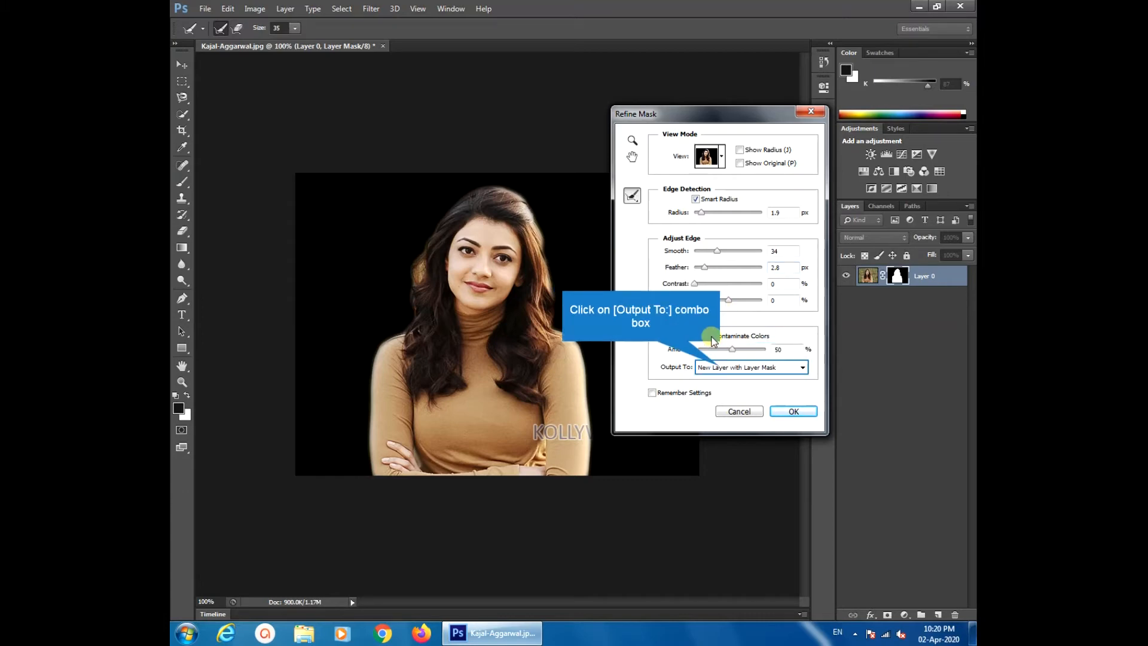
left_click(722, 368)
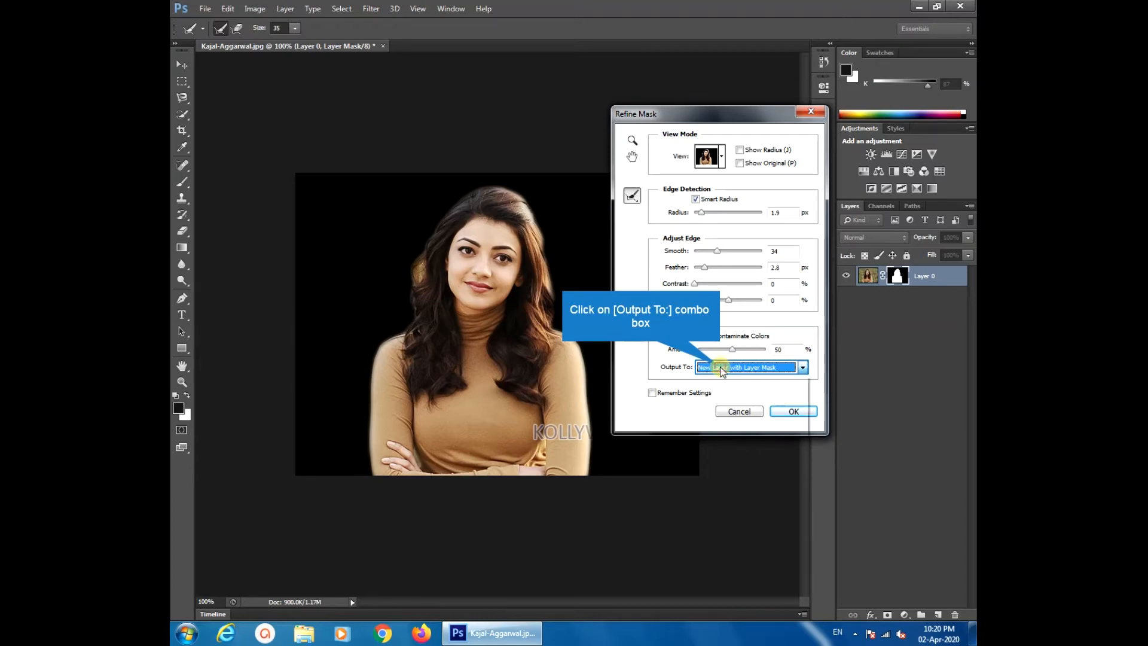
left_click(722, 368)
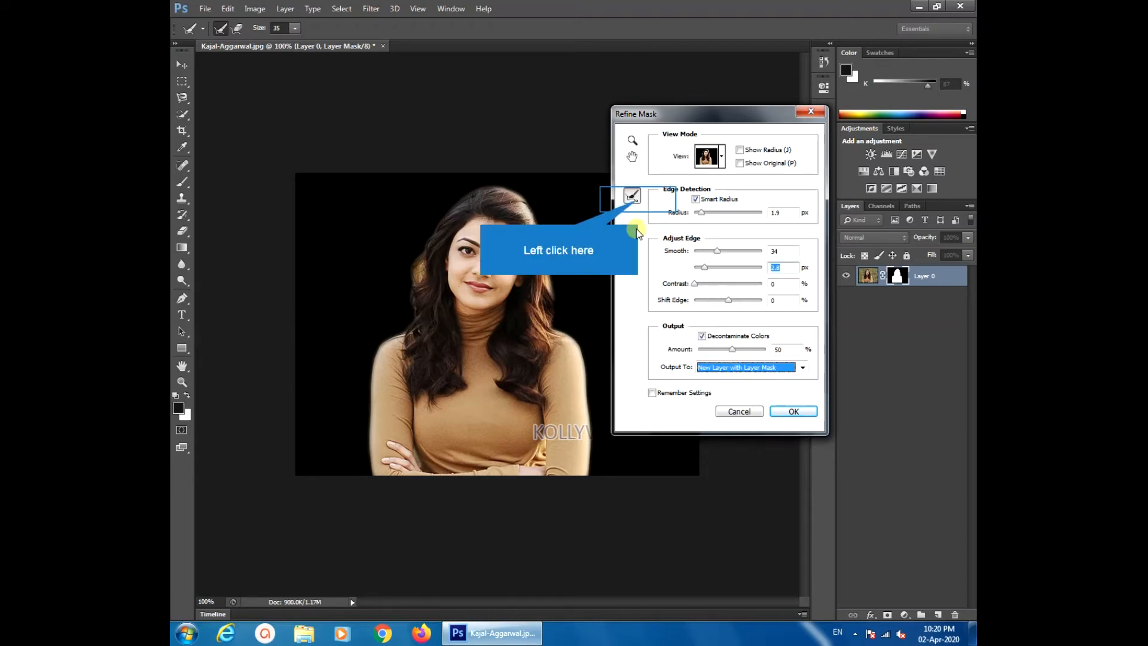
- Brush over the hair edges on both sides and the crown with the Refine Radius tool, and apply the refined mask
left_click(633, 198)
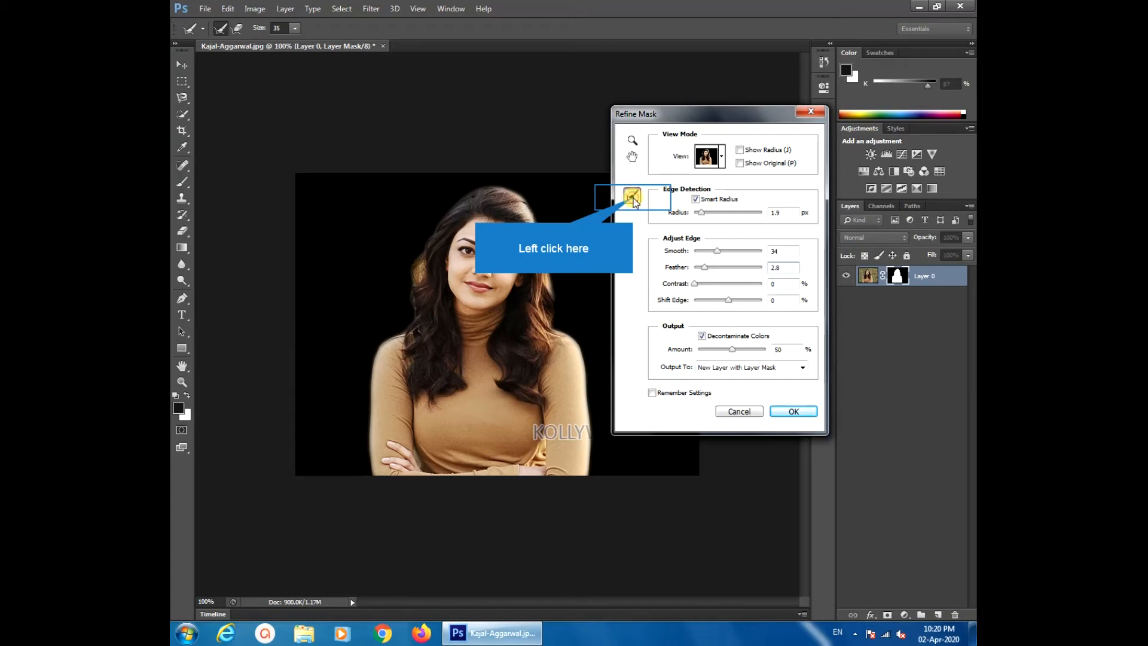
left_click(419, 311)
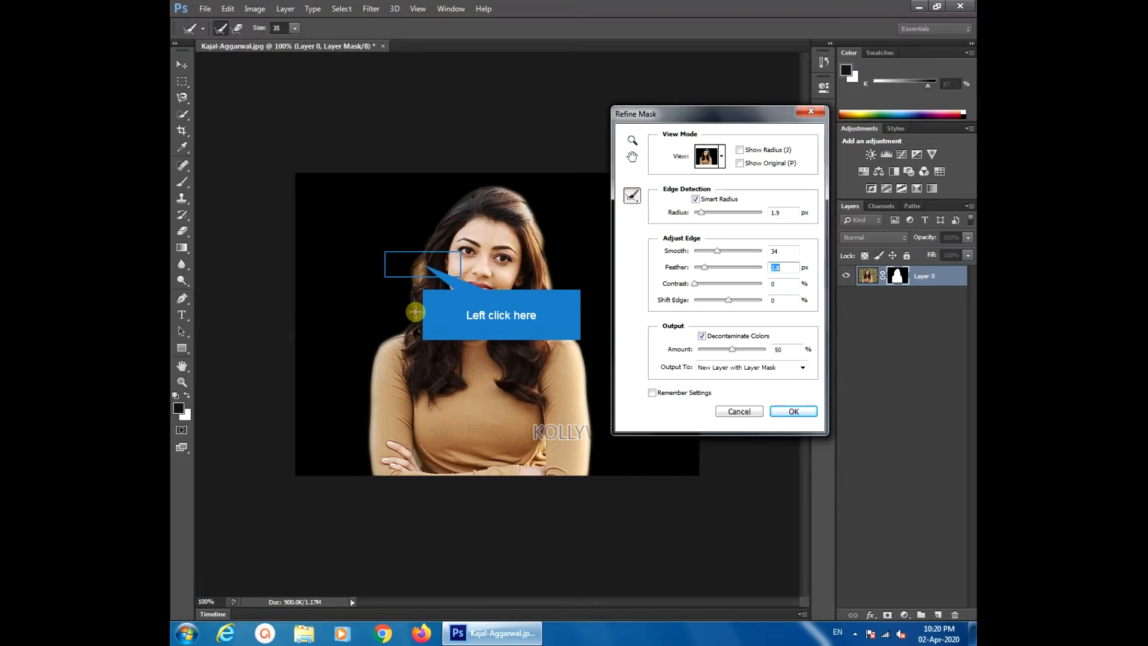
left_click(423, 264)
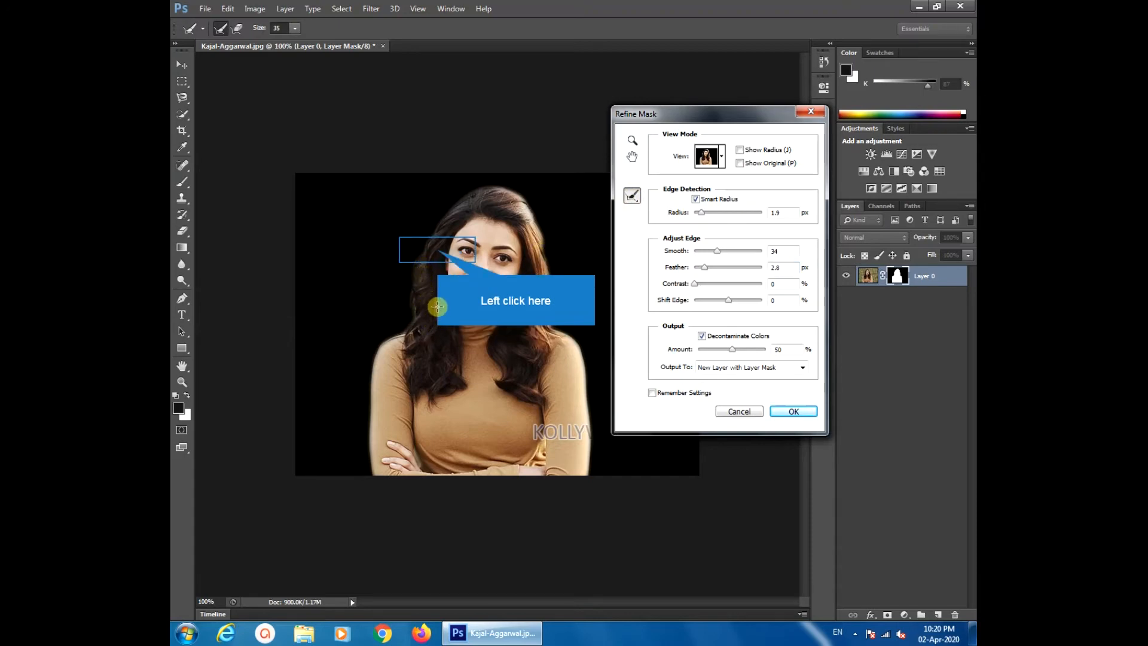
left_click(437, 249)
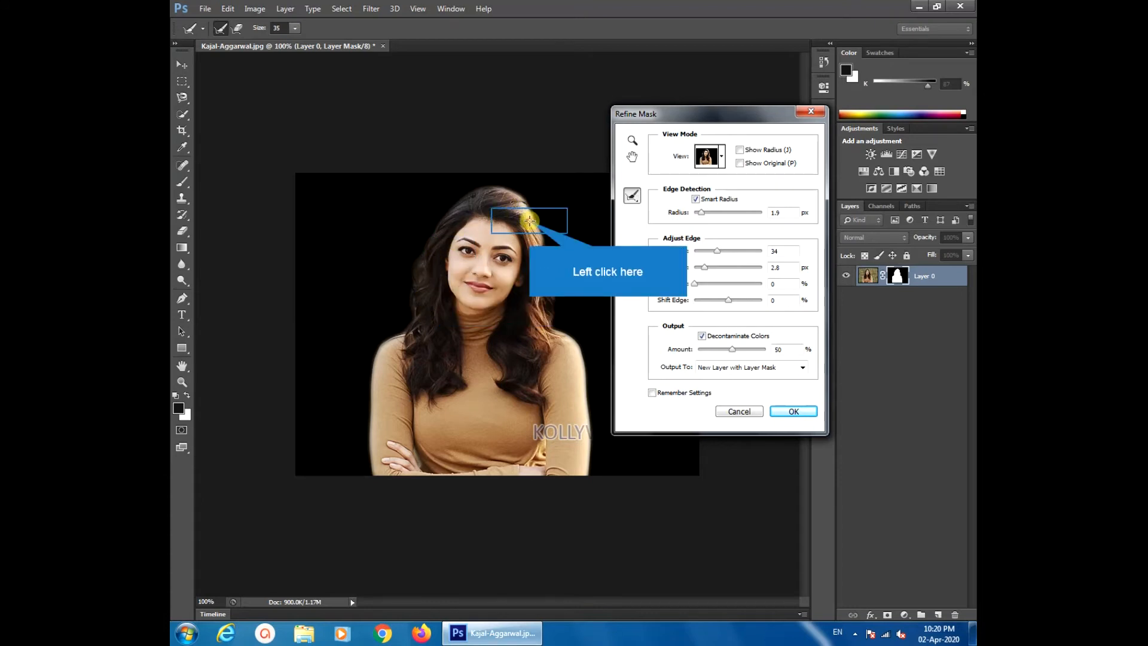
left_click(529, 222)
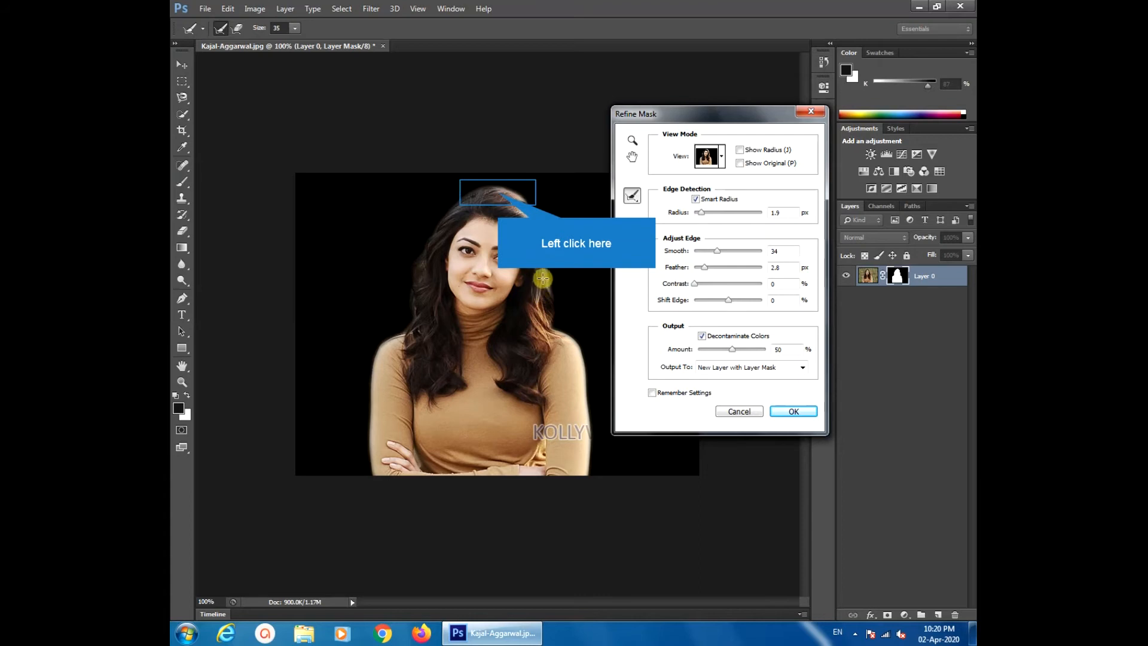
left_click(498, 192)
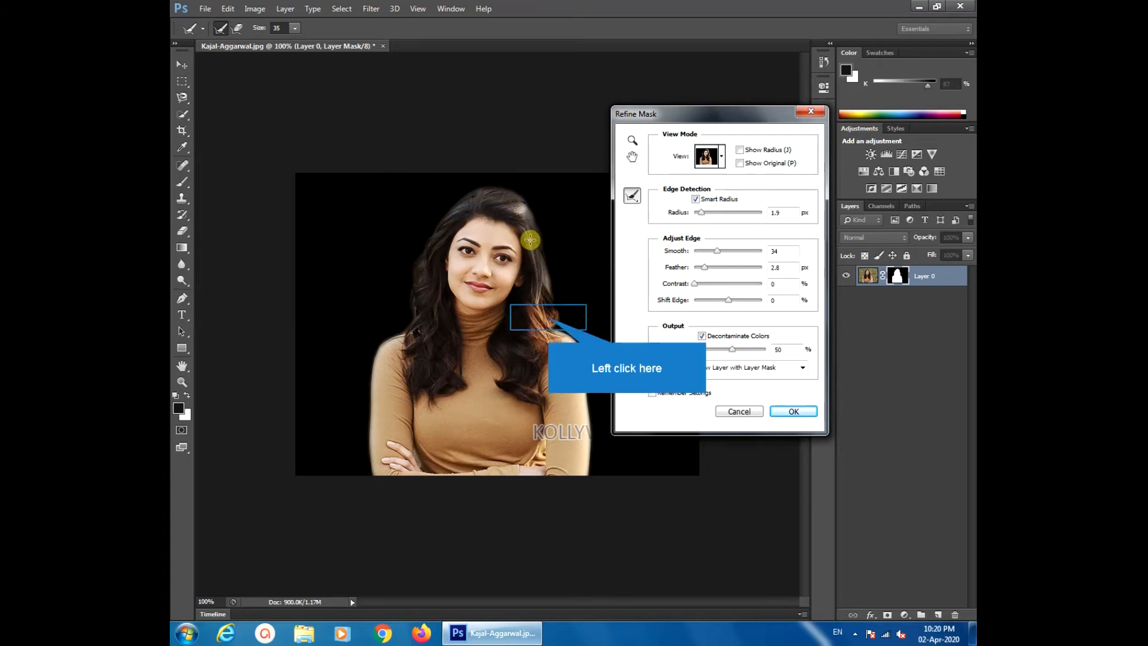
left_click(548, 316)
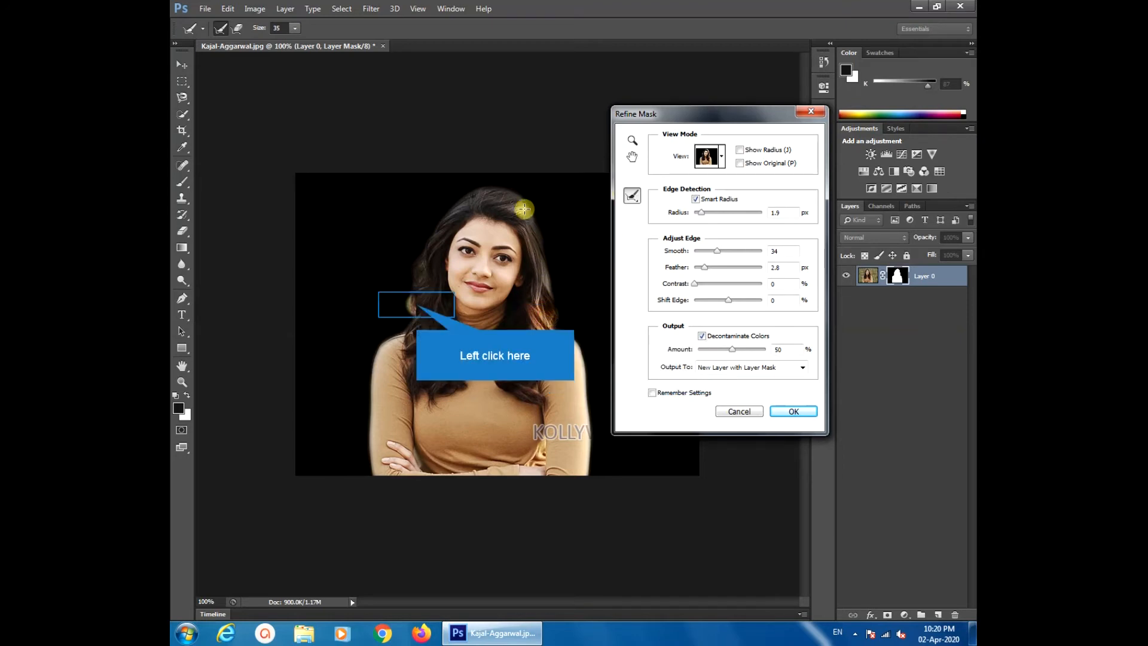
left_click(416, 305)
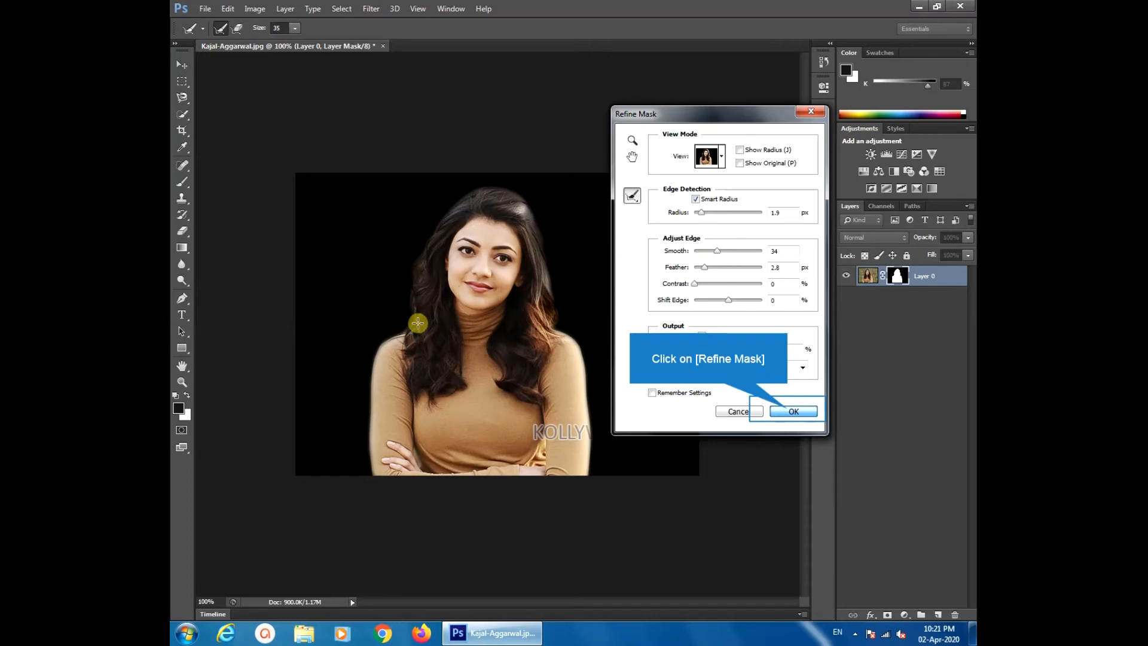
left_click(790, 412)
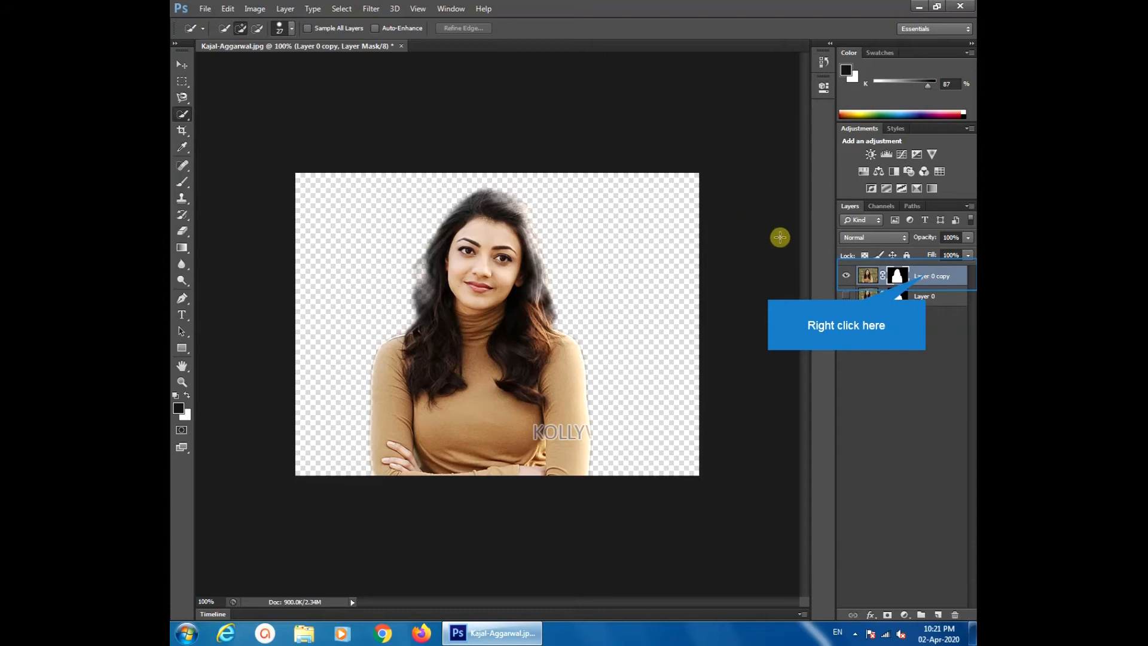
- Convert the refined Layer 0 copy to a Smart Object and move the cut-out slightly downward on the canvas
right_click(926, 278)
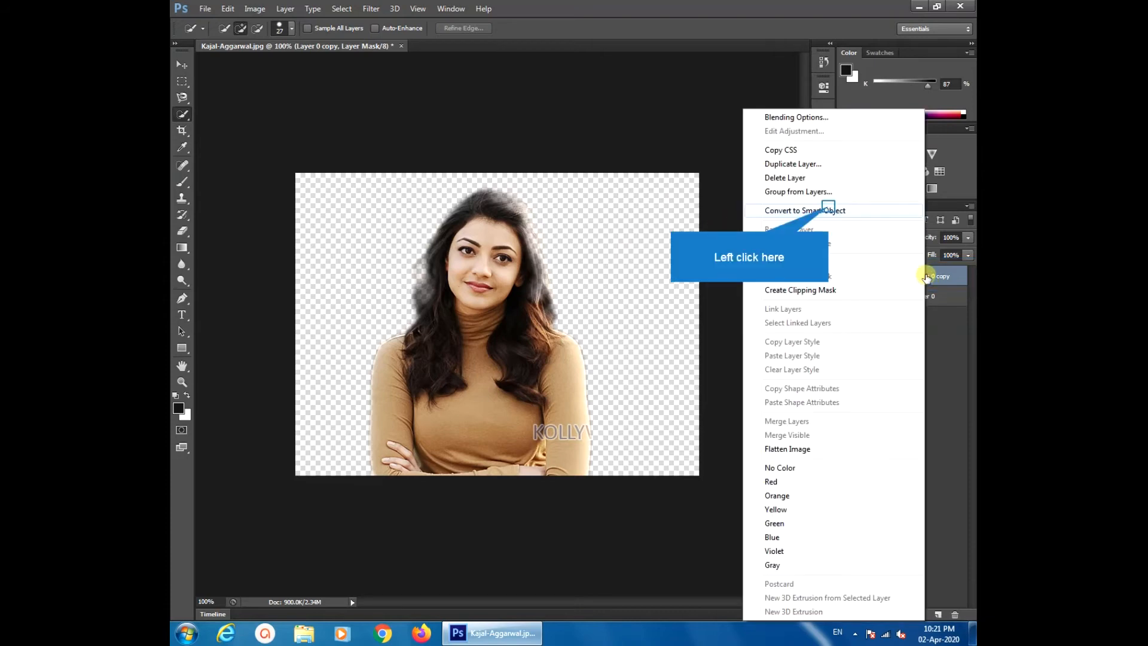
left_click(829, 209)
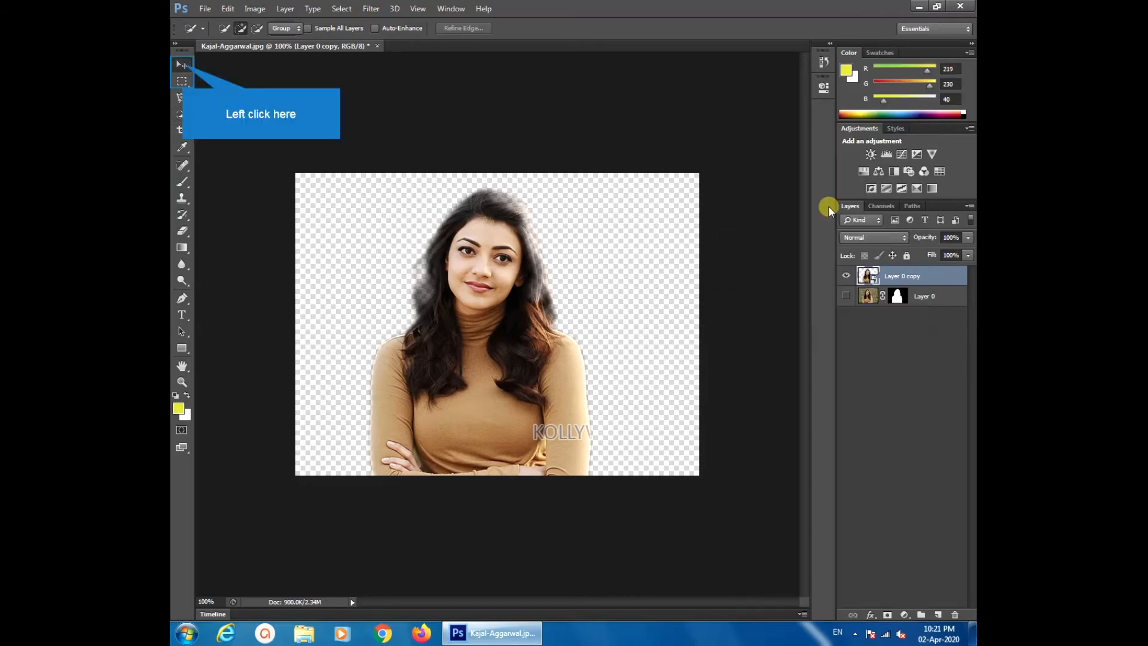
left_click(183, 65)
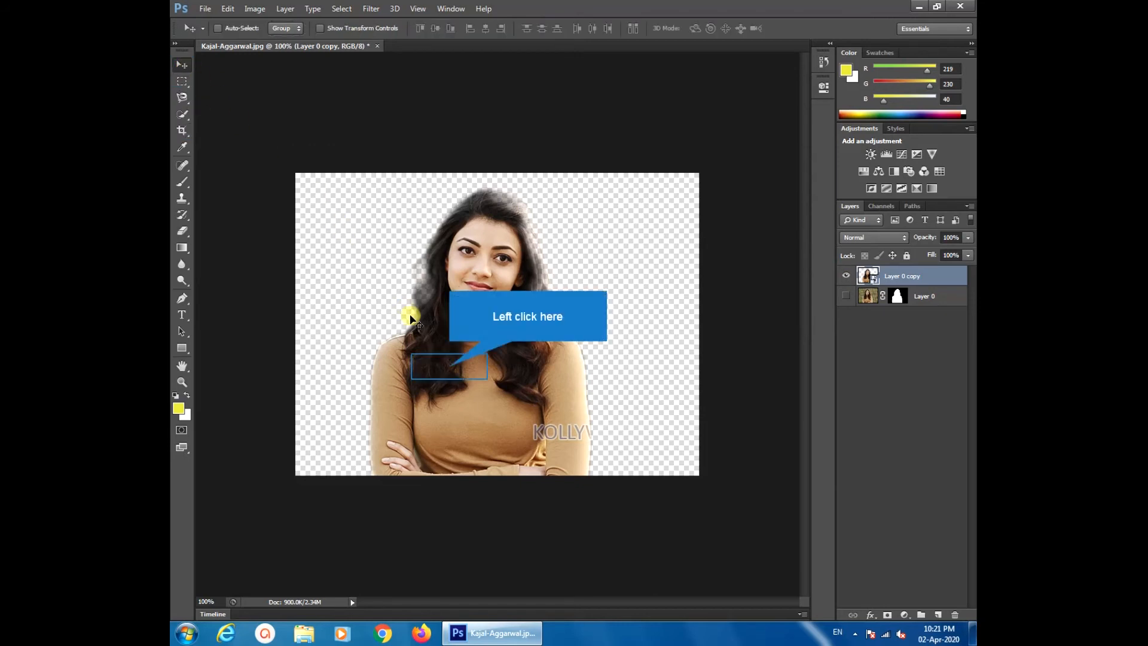
left_click_drag(489, 361, 452, 374)
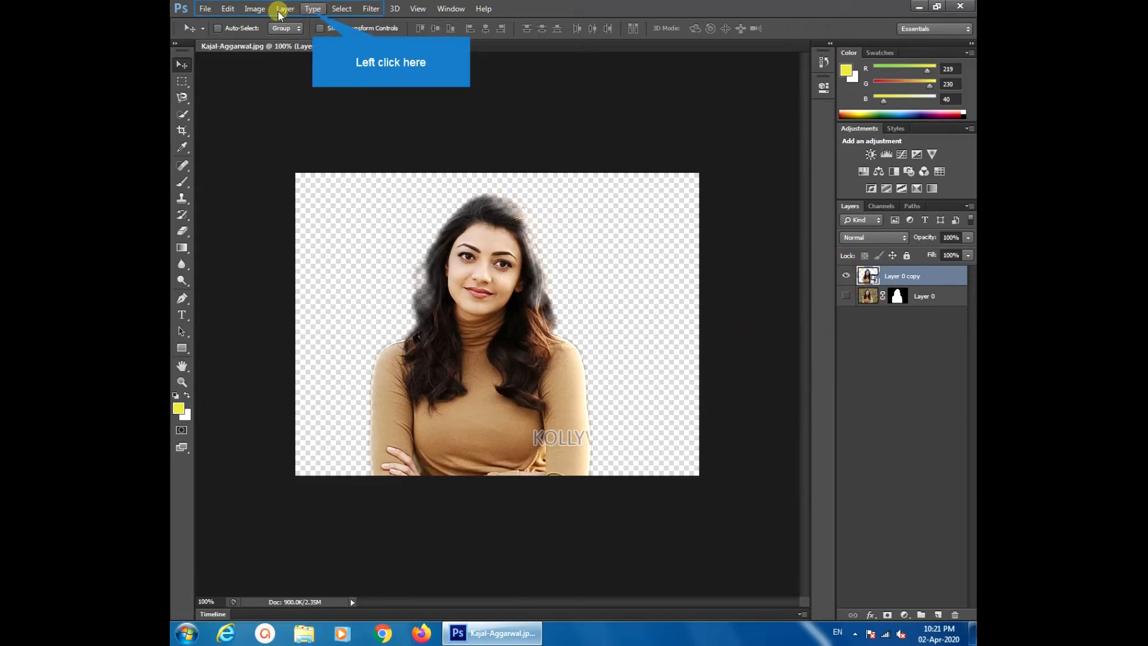
left_click(313, 11)
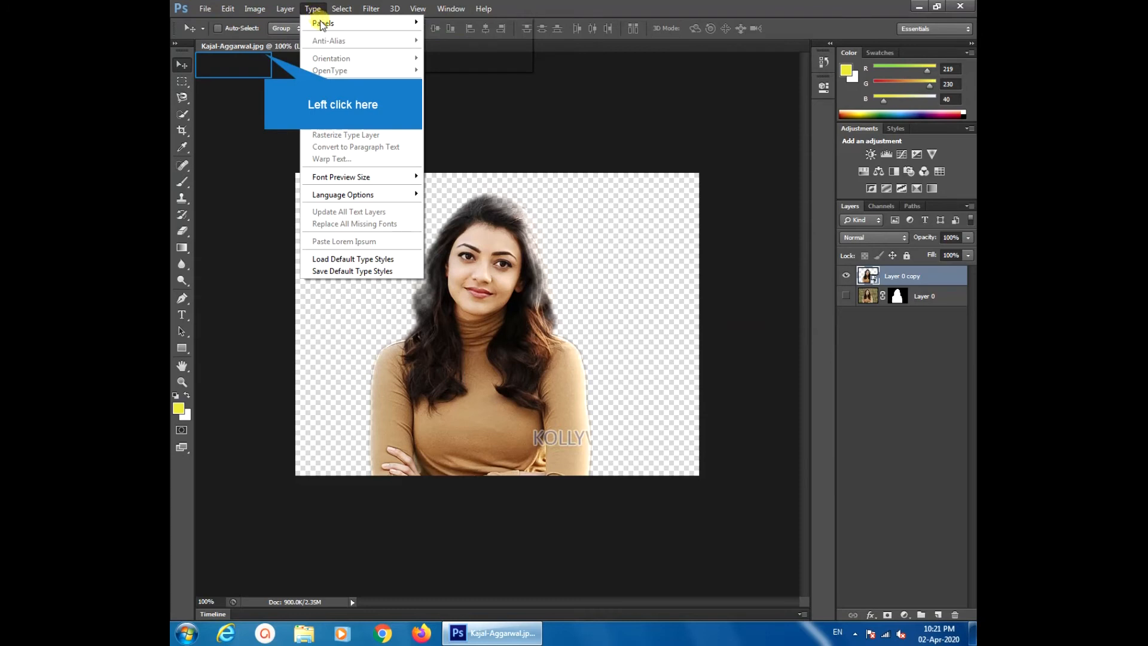
left_click(264, 54)
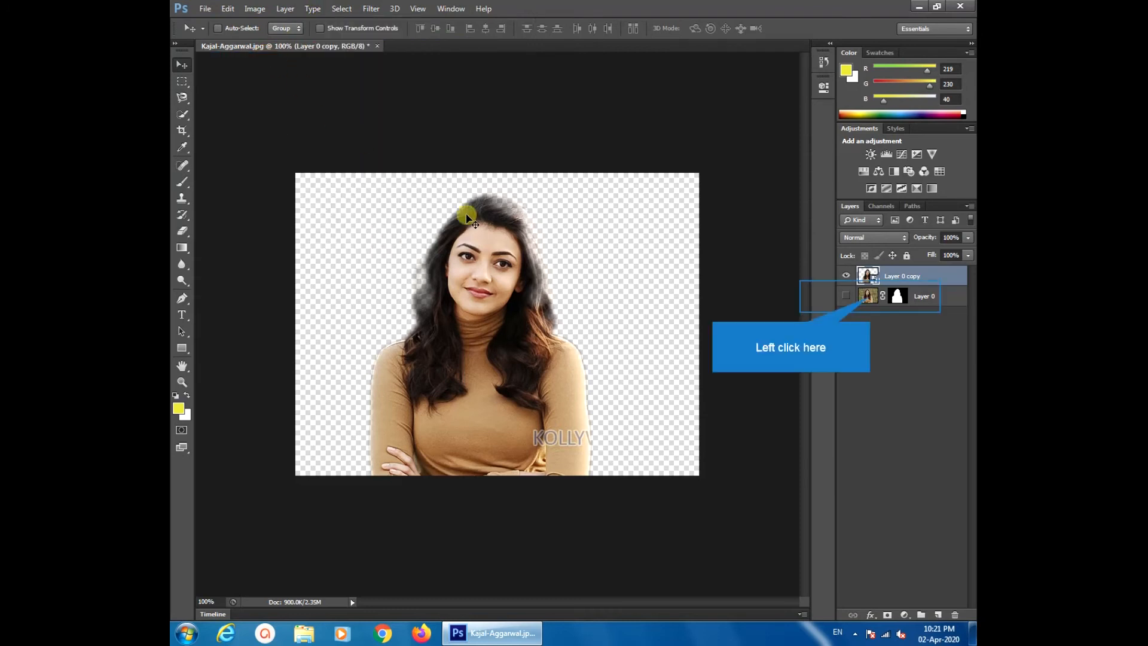
left_click(870, 297)
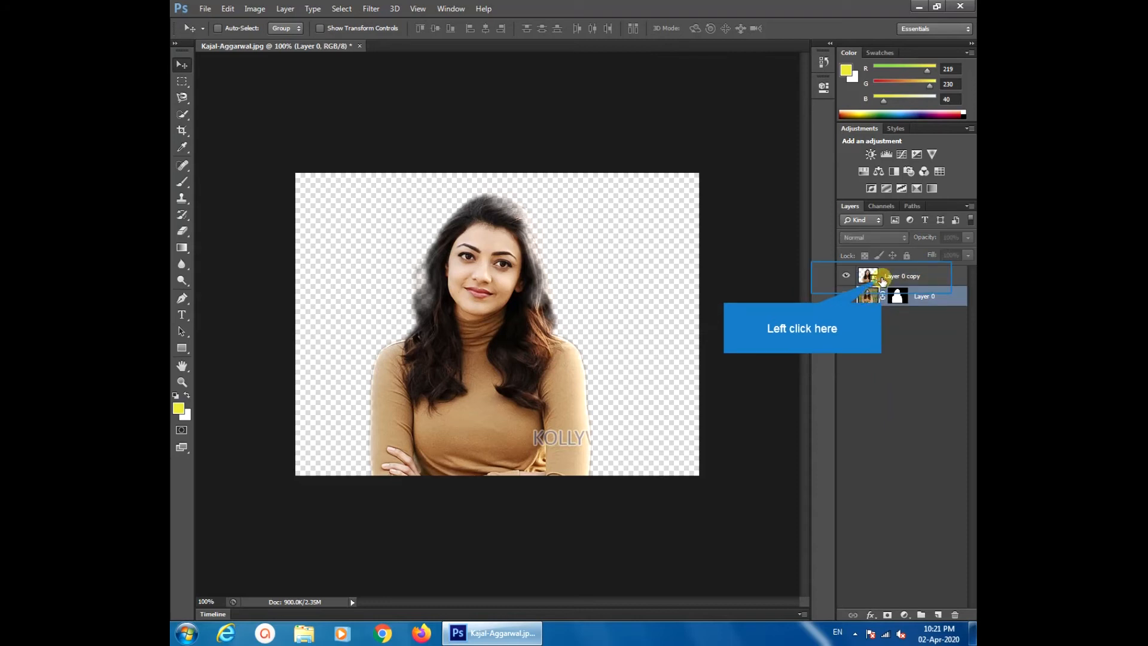
left_click(883, 280)
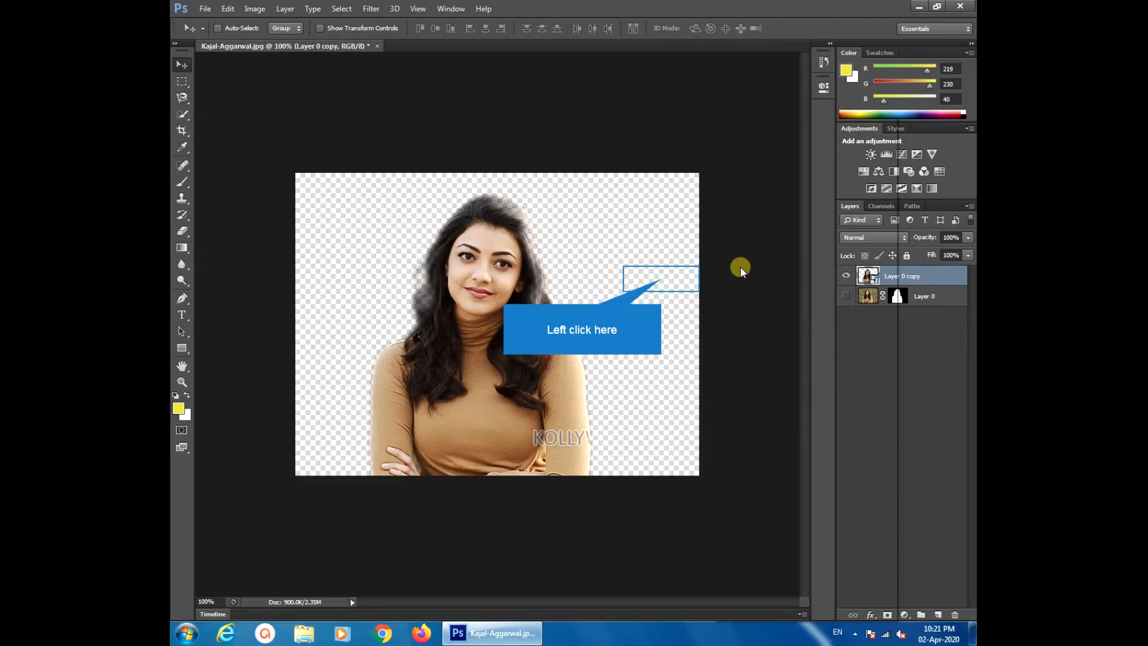
left_click(661, 278)
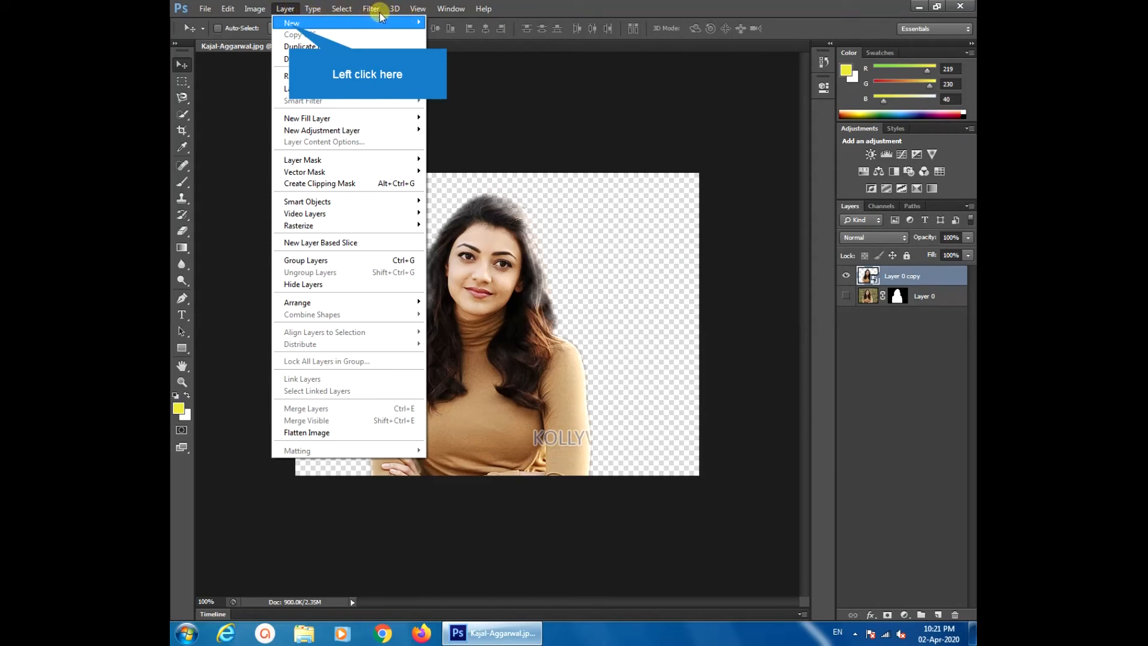
left_click(291, 25)
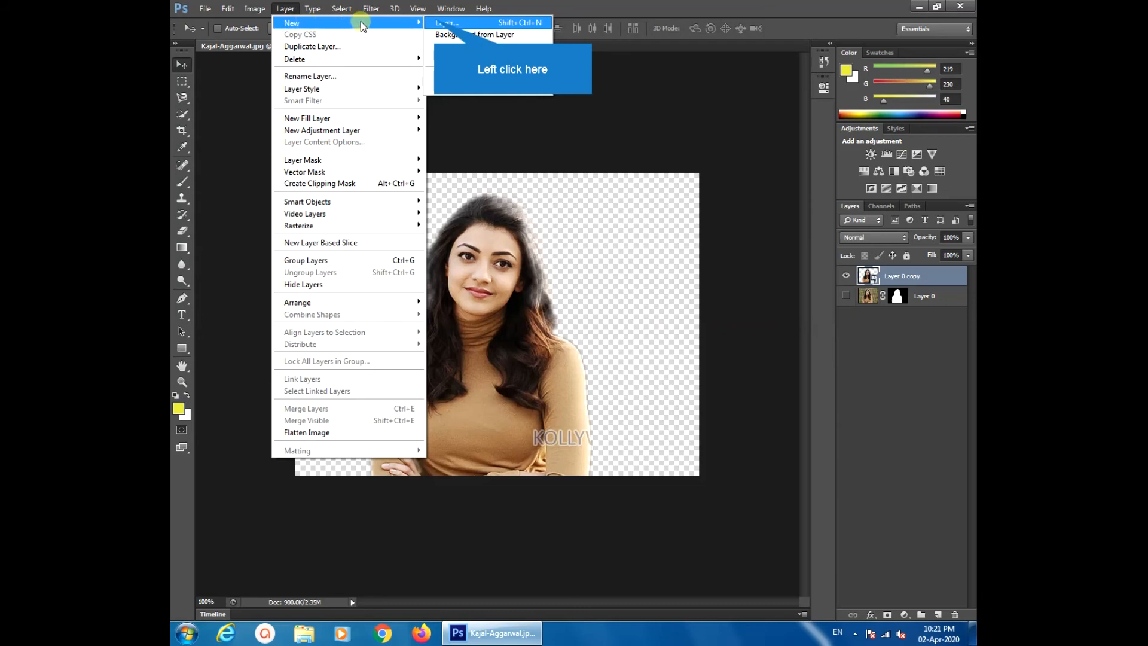
left_click(435, 23)
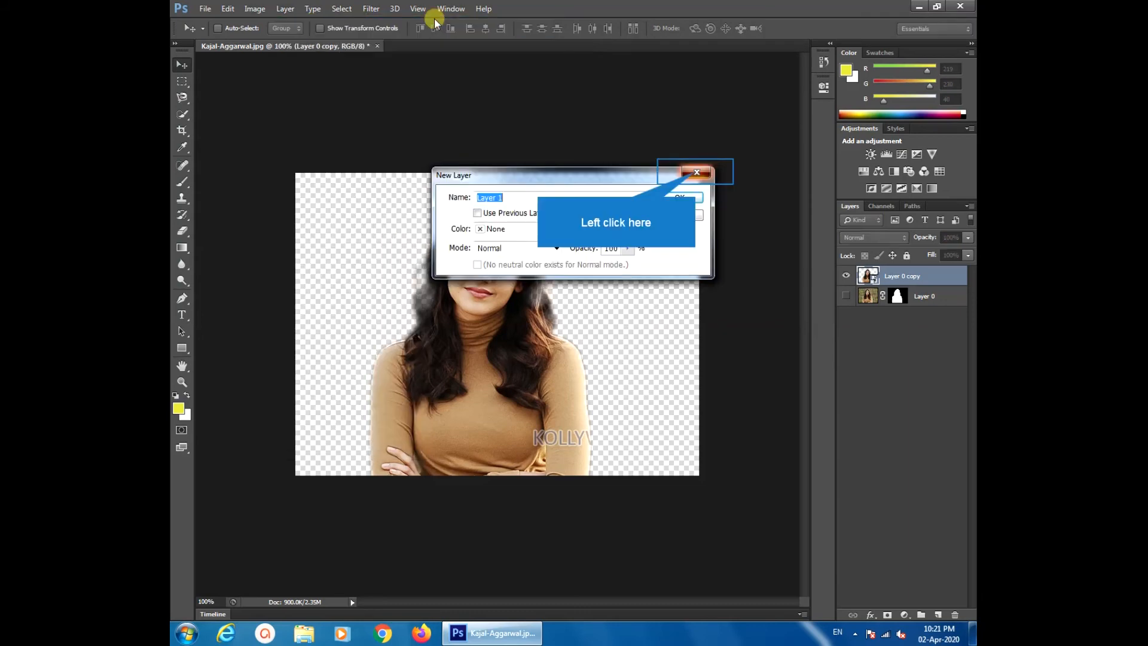
left_click(696, 174)
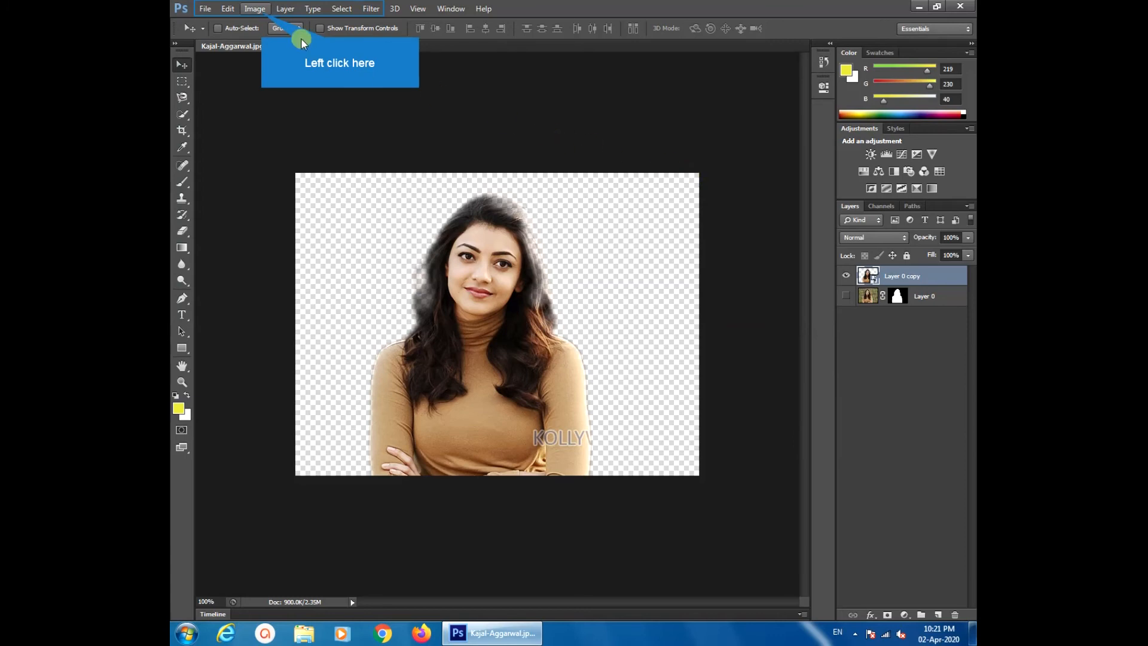
- Convert the Layer 0 copy Smart Object into the document's Background layer
left_click(261, 12)
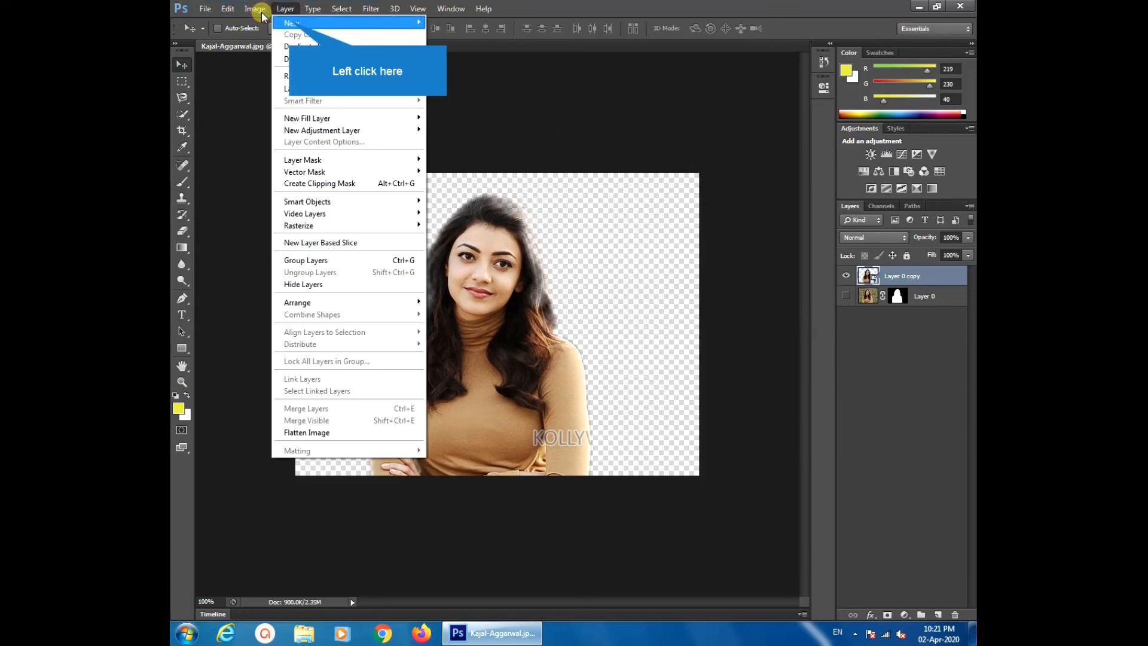
left_click(291, 24)
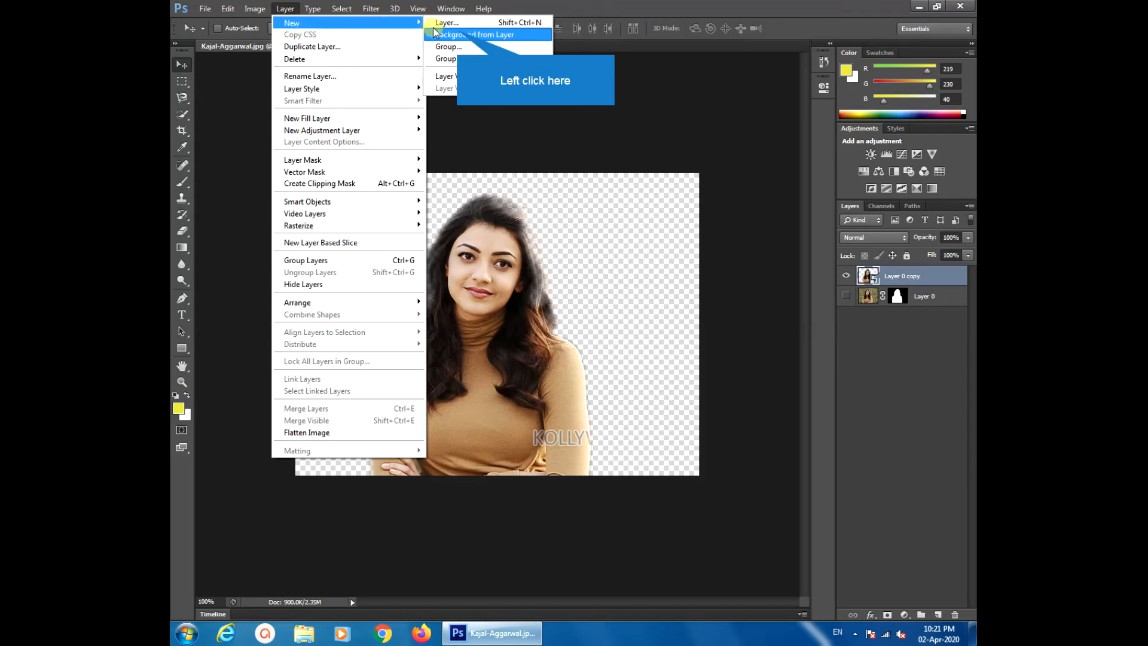
left_click(458, 34)
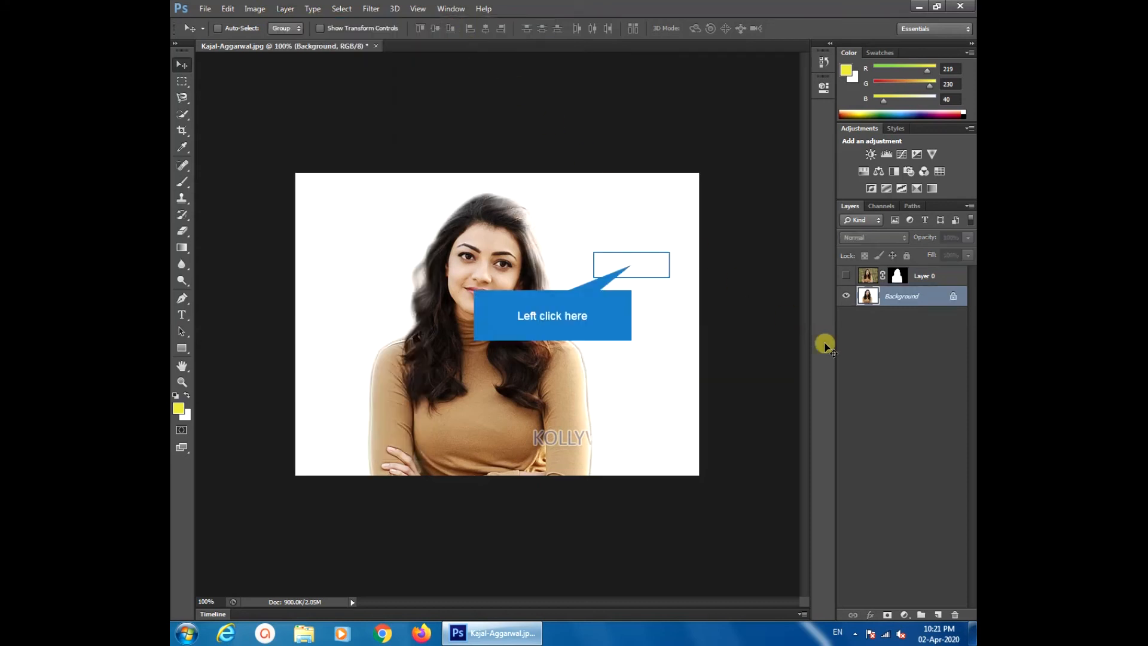
left_click(631, 265)
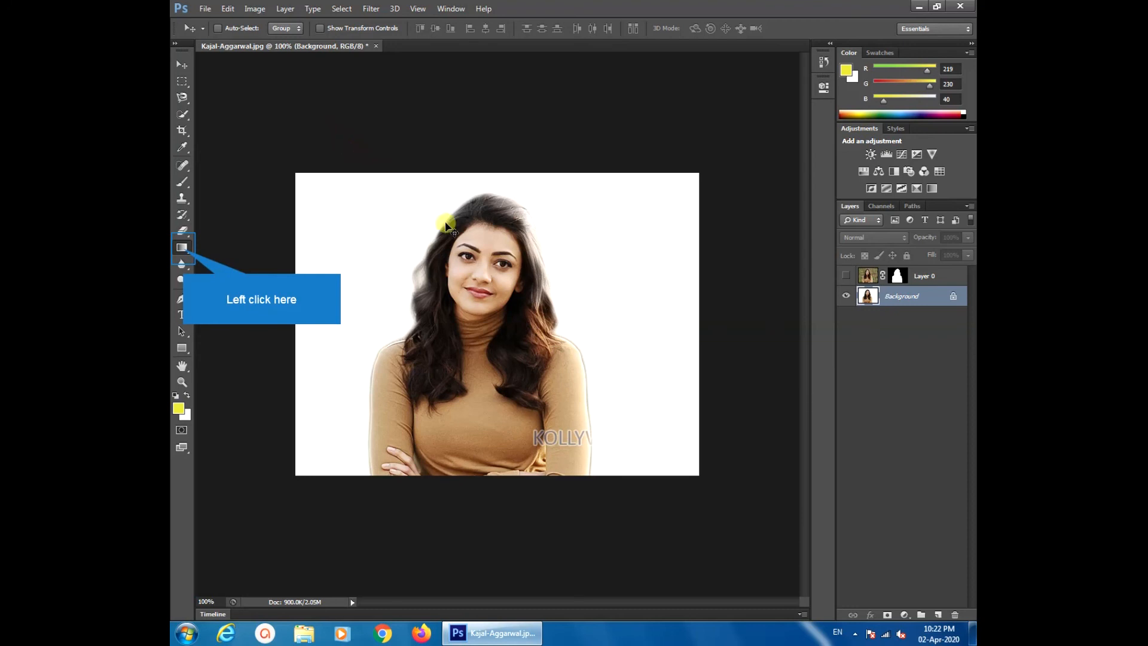
- Fill the Background with a diagonal linear yellow-to-white gradient starting near the canvas's upper-left edge, and show the masked Layer 0 above it
left_click(184, 252)
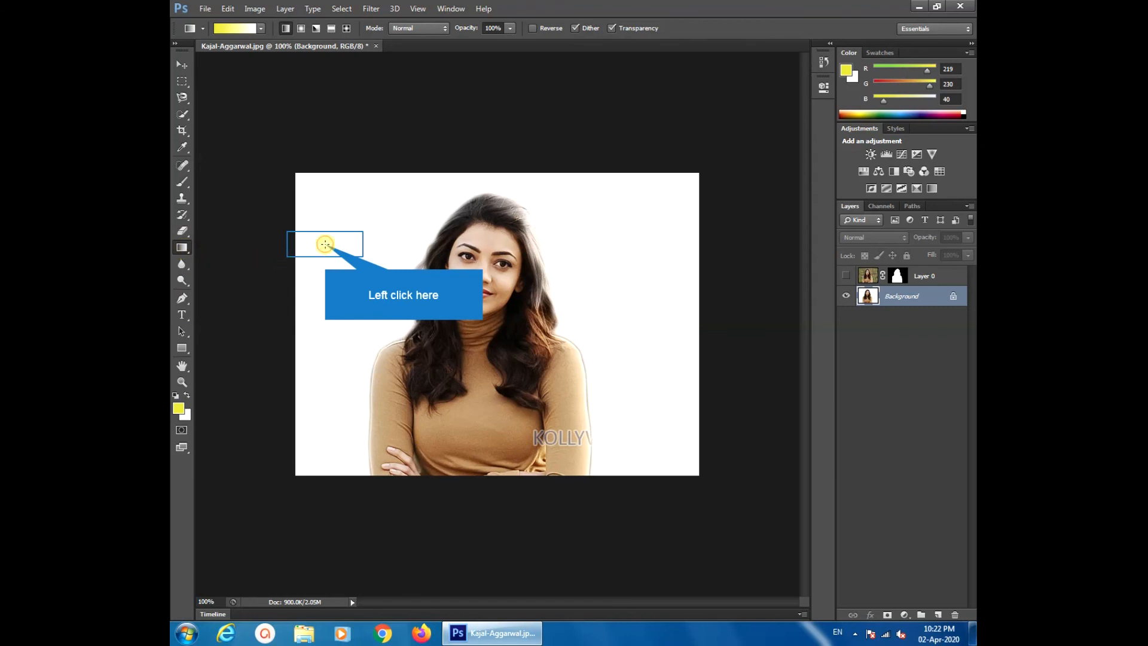
left_click_drag(325, 244, 526, 341)
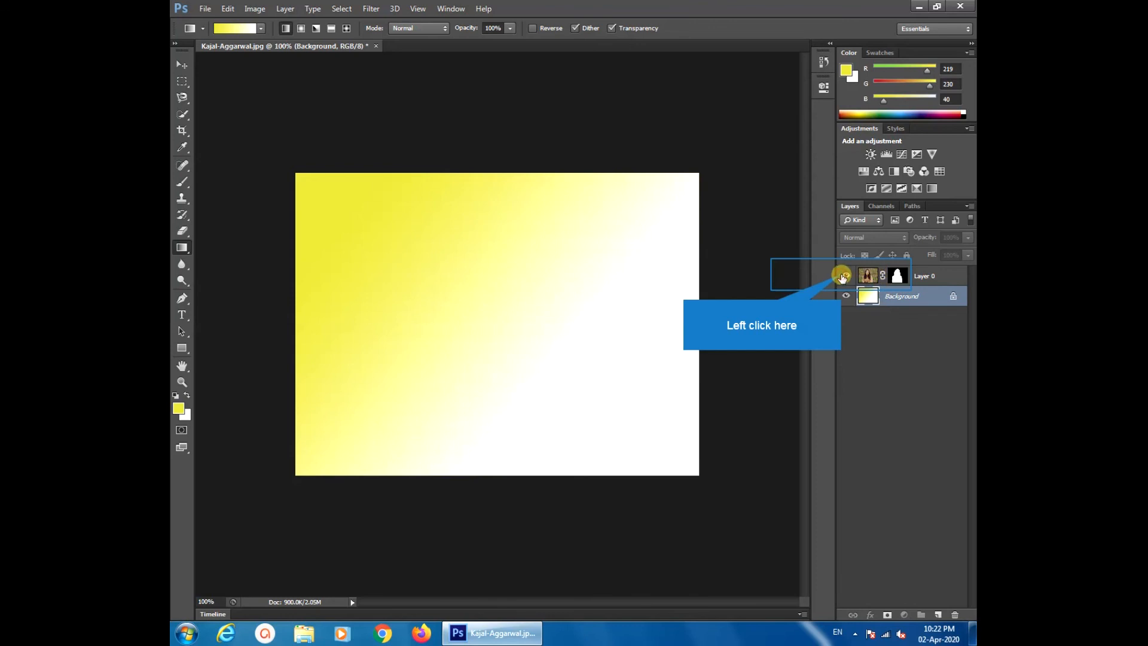
left_click(842, 276)
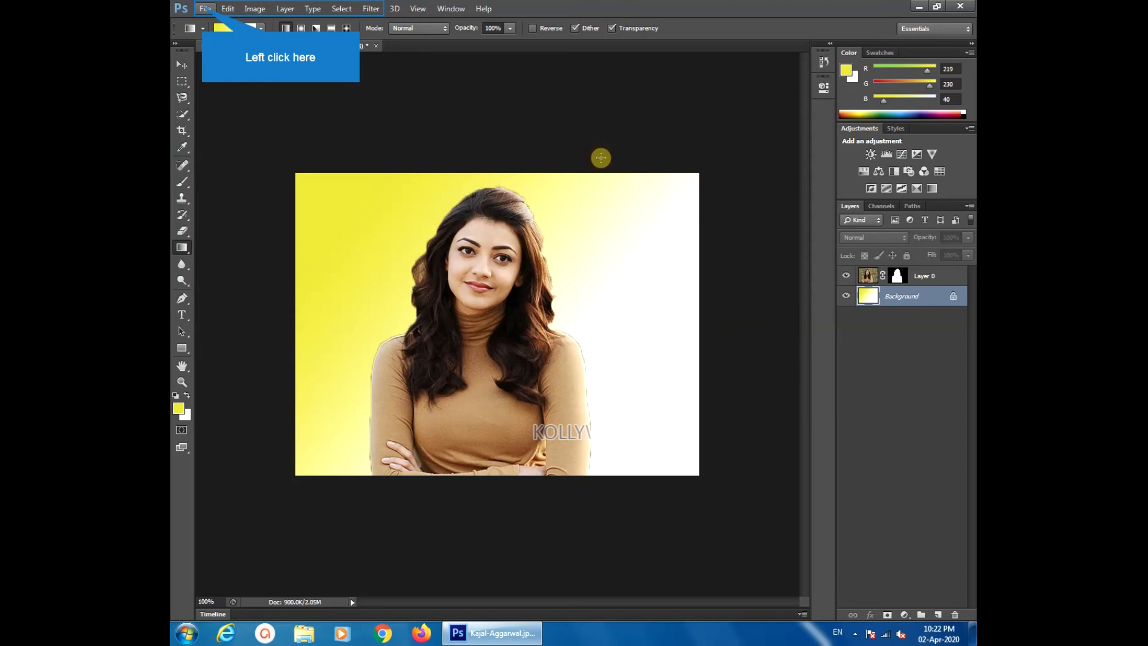
- Save the portrait with its new gradient background
left_click(204, 9)
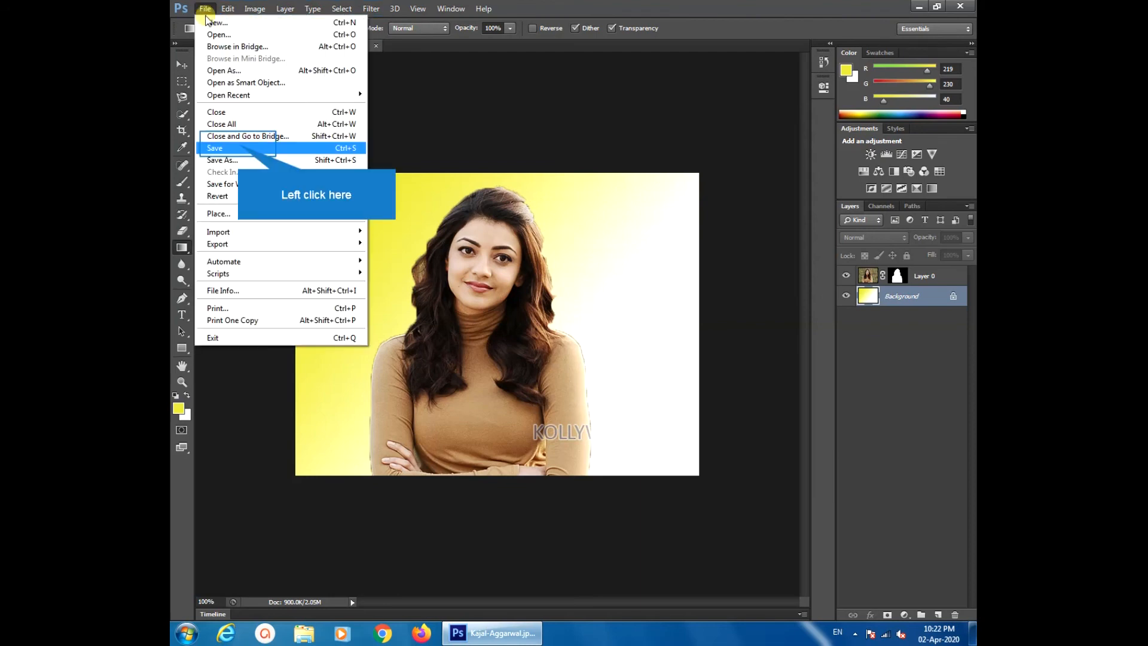
left_click(240, 148)
left_click(728, 354)
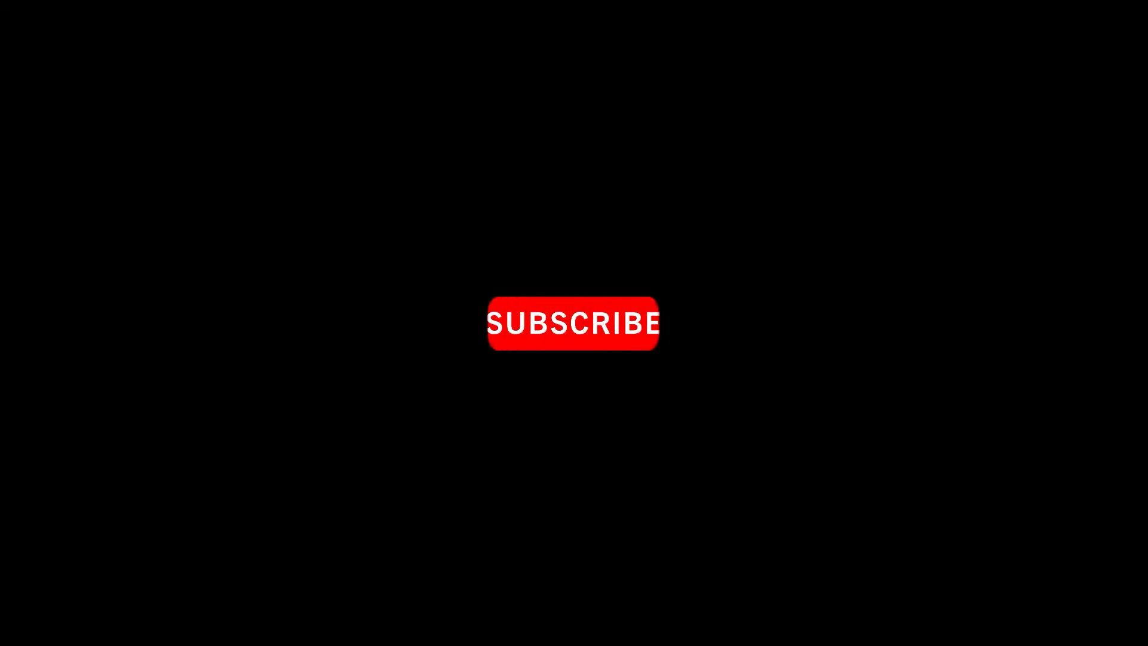